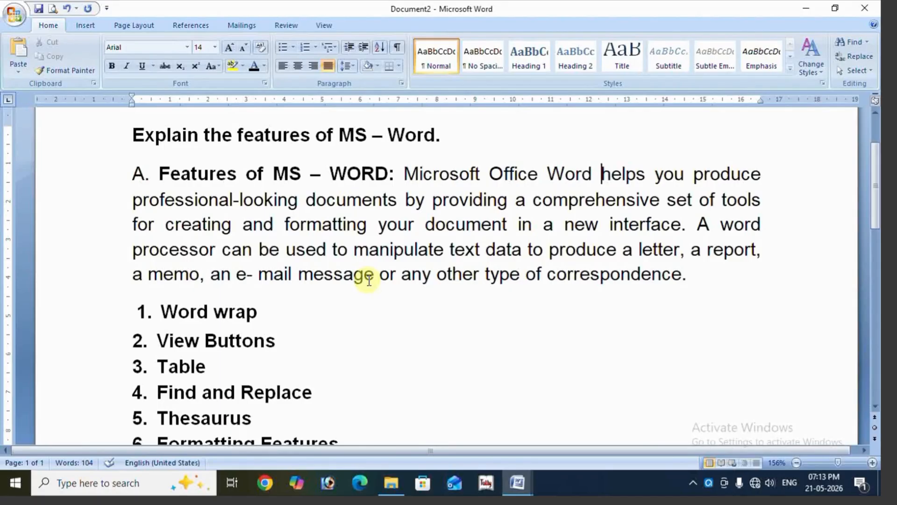
pyautogui.scroll(-8, 533, 313)
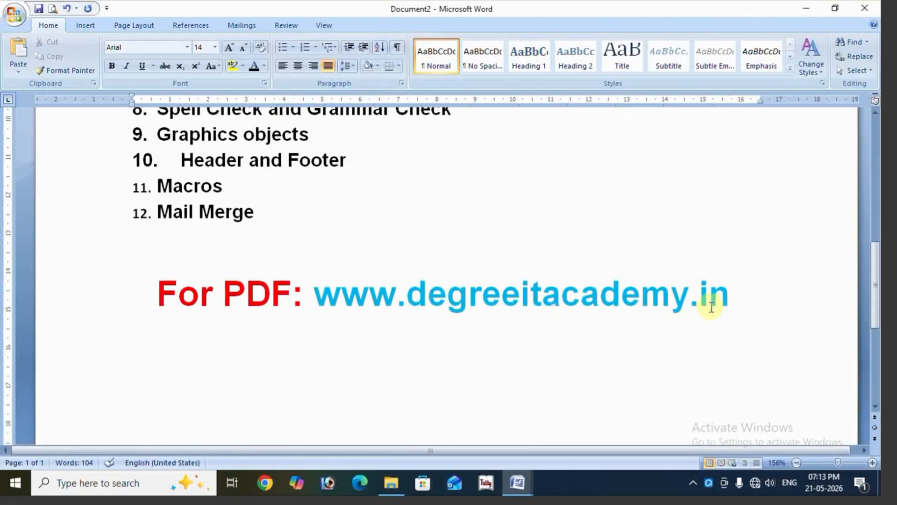
pyautogui.scroll(8, 678, 285)
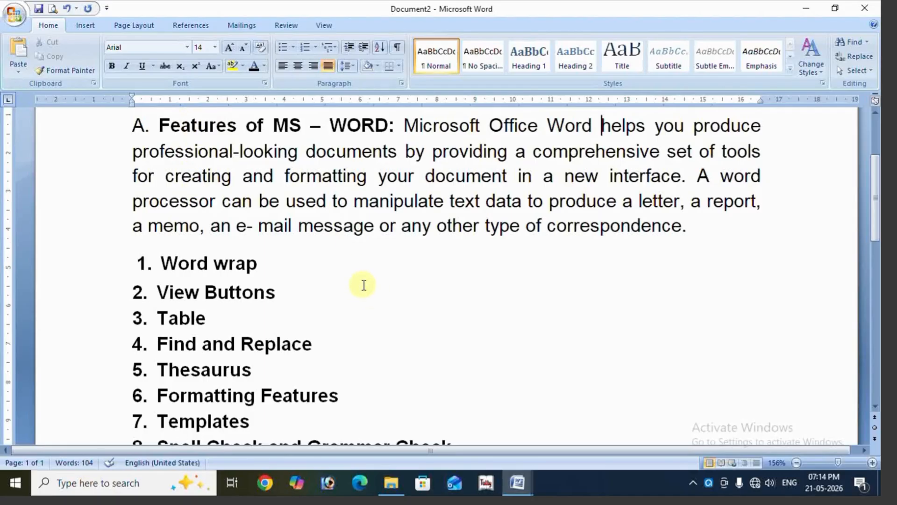
pyautogui.moveTo(159, 262); pyautogui.dragTo(276, 266)
pyautogui.click(281, 269)
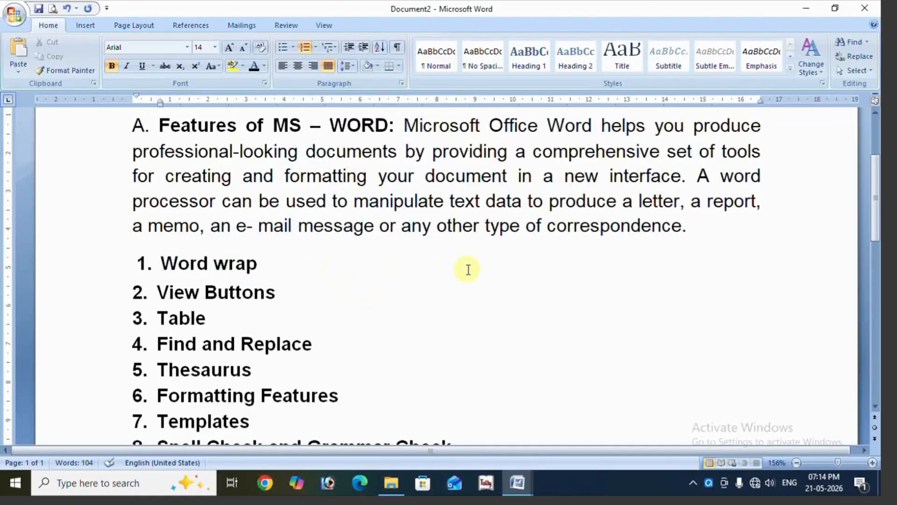
pyautogui.click(493, 300)
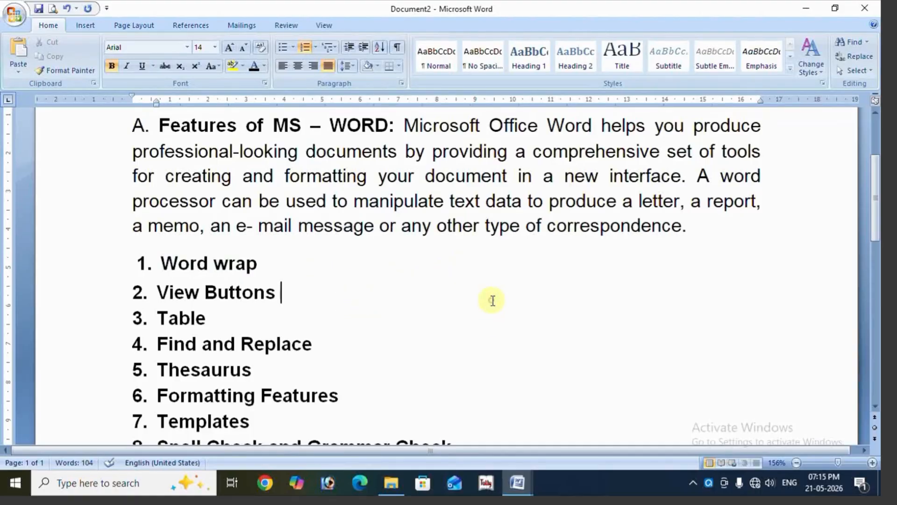
# Enter filler text after the "Word wrap" list item until it wraps onto a third line, and delete that filler text
pyautogui.click(370, 281)
pyautogui.write('glfdkjg lkdflkd')
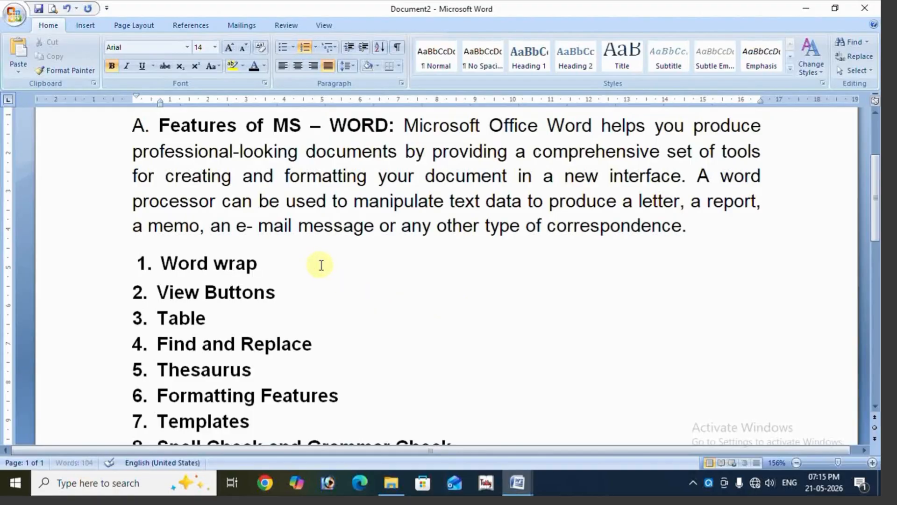
pyautogui.write('jg lkdfjg ldkfj gldkfjg ldkfj gl')
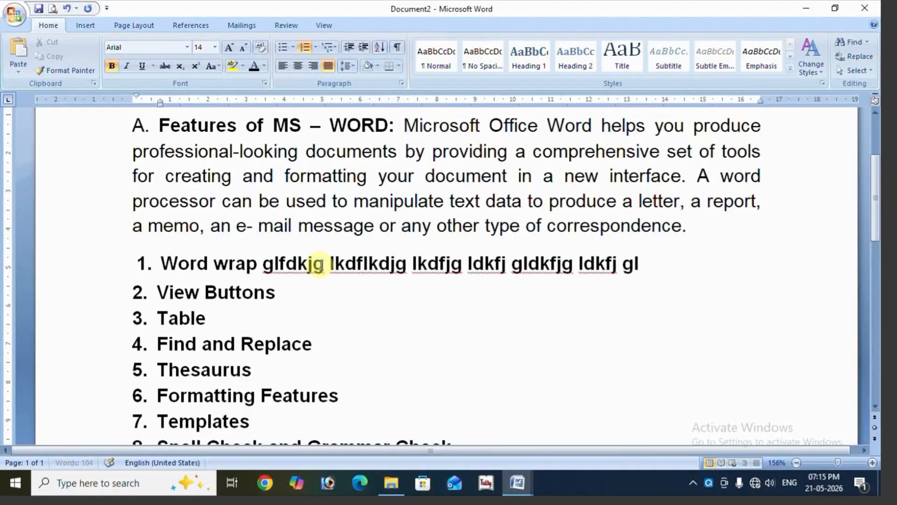
pyautogui.write('dj gdf gjdlfk gjdlfg jdflk gjdfj gdlfj gldfj glkdfj g')
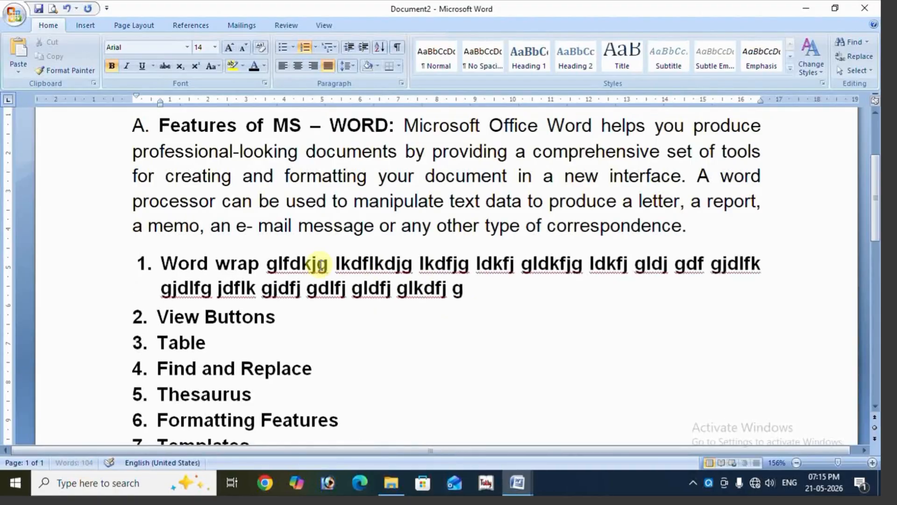
pyautogui.write('l;dfj gldj gld jgld jd jfgldsf jgld fd d')
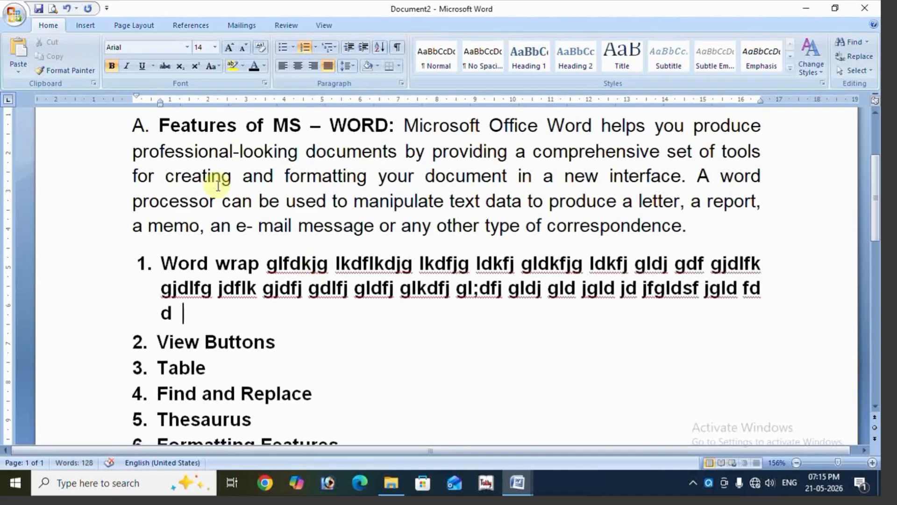
pyautogui.moveTo(267, 263); pyautogui.dragTo(287, 310)
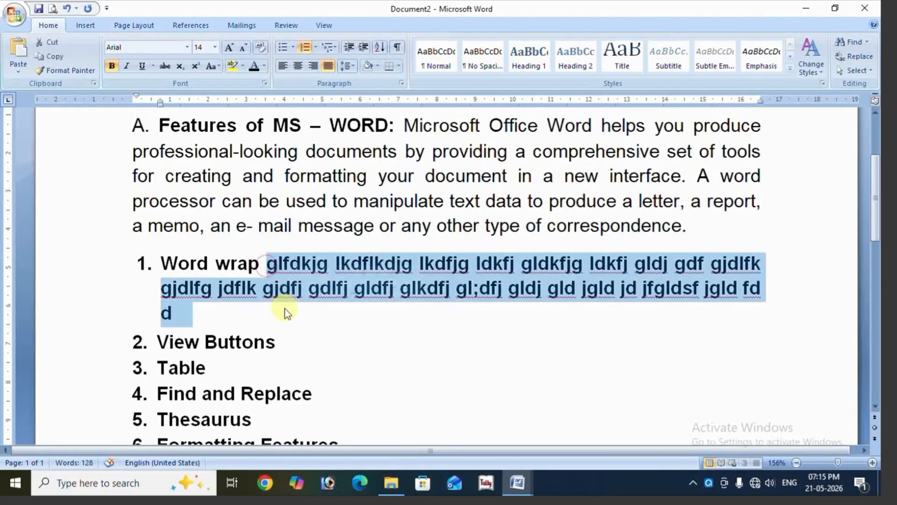
pyautogui.press('Delete')
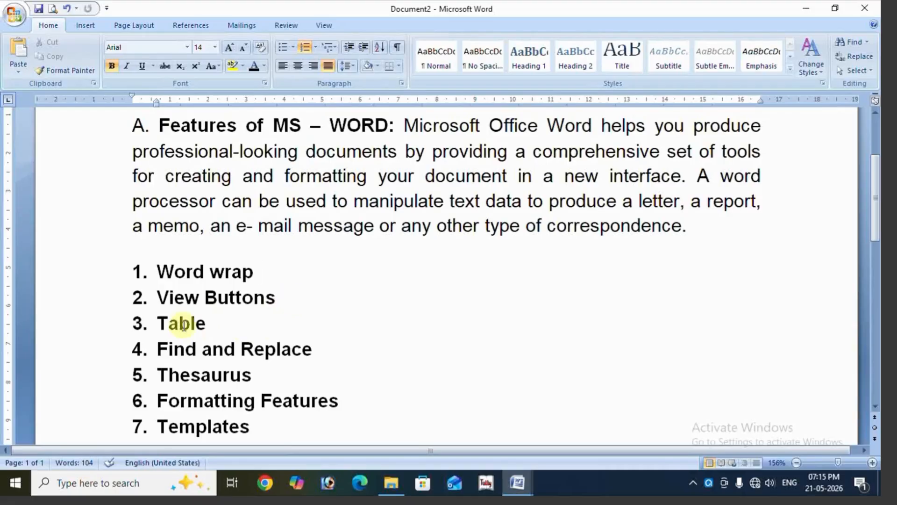
# Preview a table of one row and two columns below the "Word wrap" item without inserting it
pyautogui.click(85, 25)
pyautogui.click(104, 70)
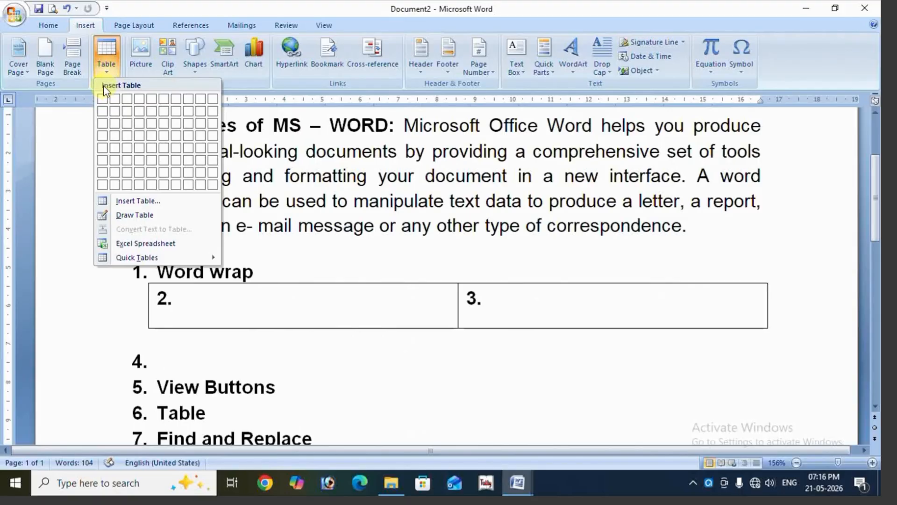
pyautogui.click(75, 162)
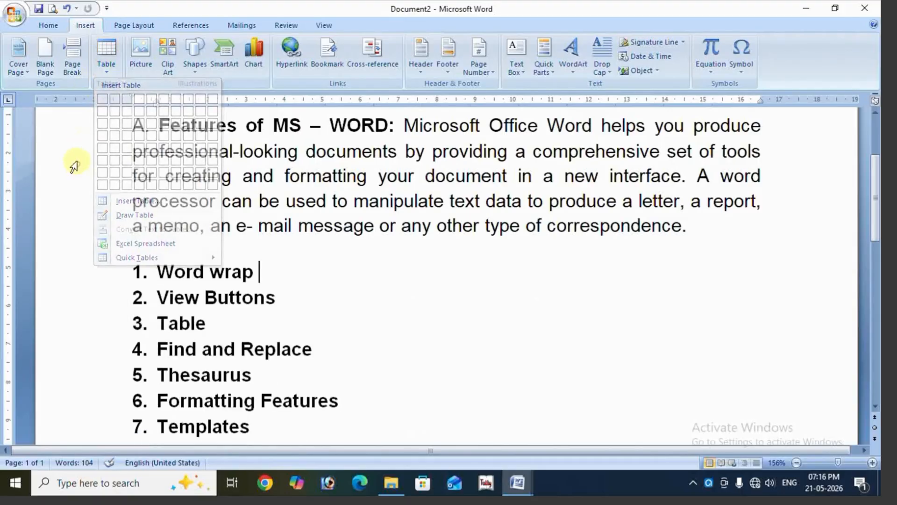
# Search the document for "word" and go through its occurrences from the heading to the first list item
pyautogui.scroll(-1, 200, 337)
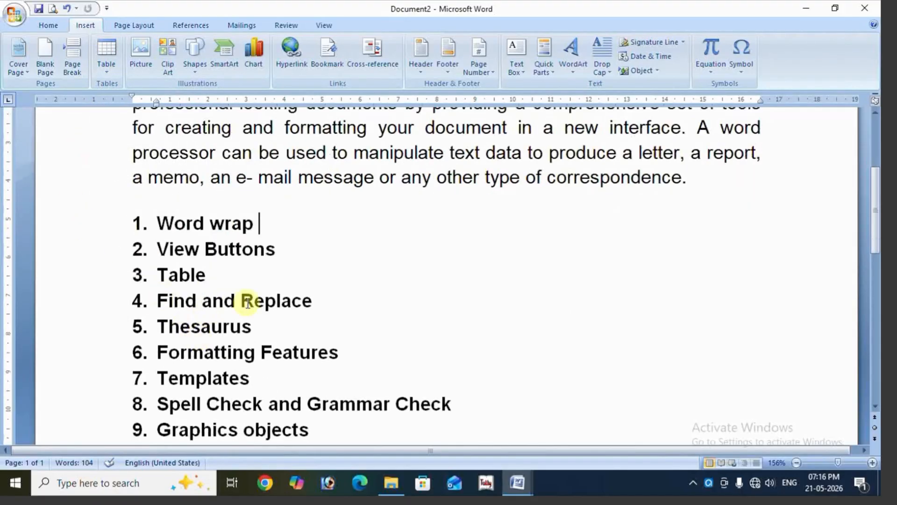
pyautogui.scroll(1, 344, 306)
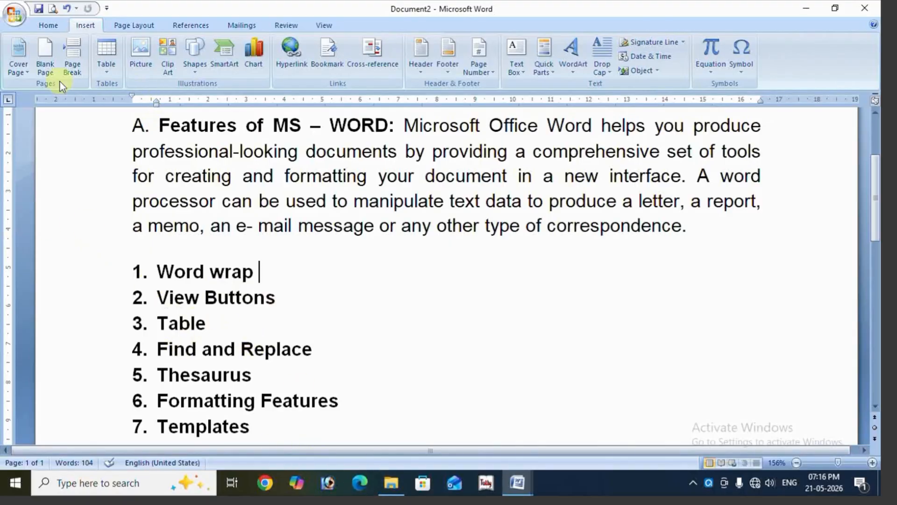
pyautogui.click(48, 26)
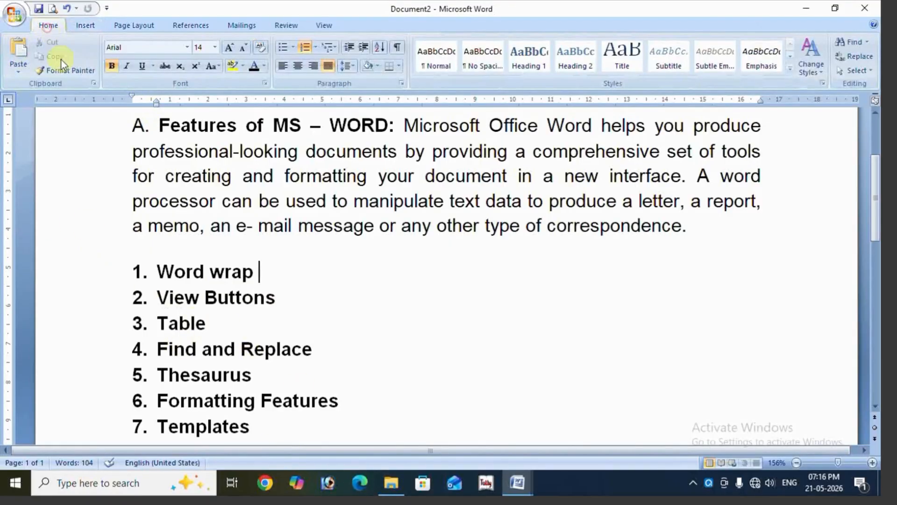
pyautogui.click(859, 42)
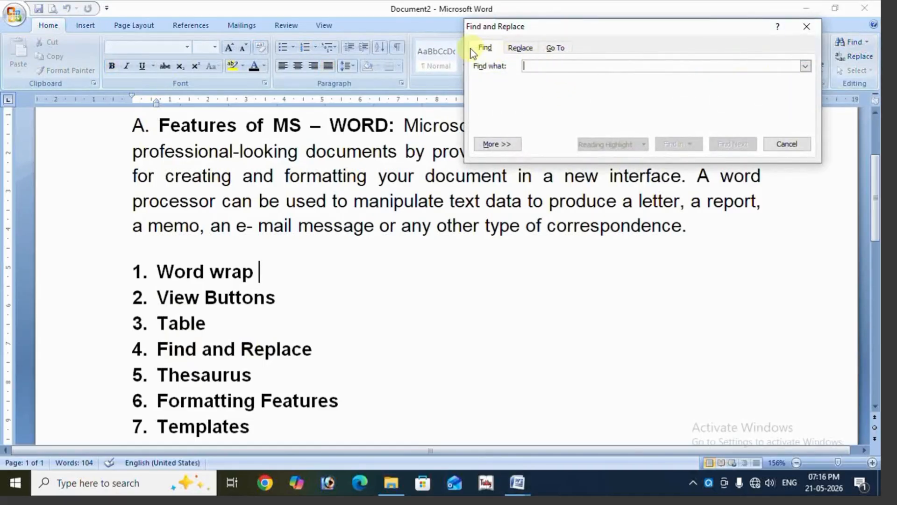
pyautogui.write('word')
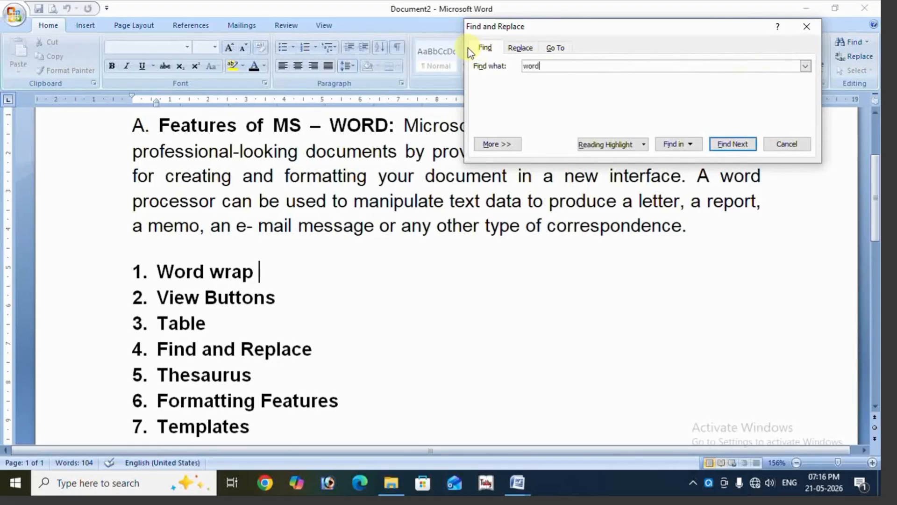
pyautogui.click(721, 145)
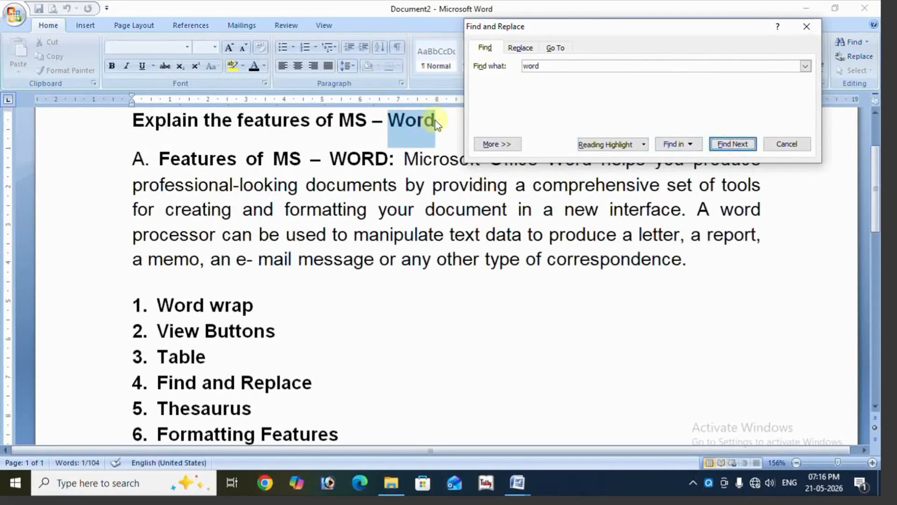
pyautogui.click(744, 145)
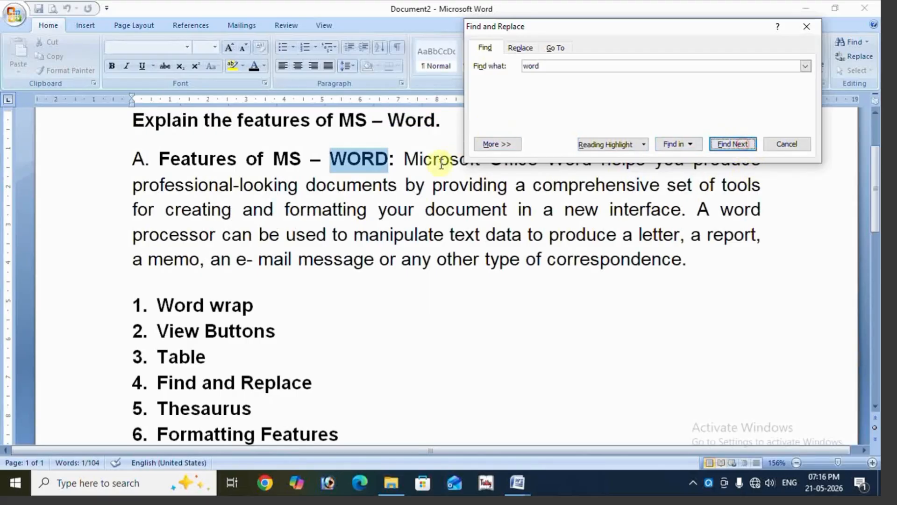
pyautogui.click(746, 146)
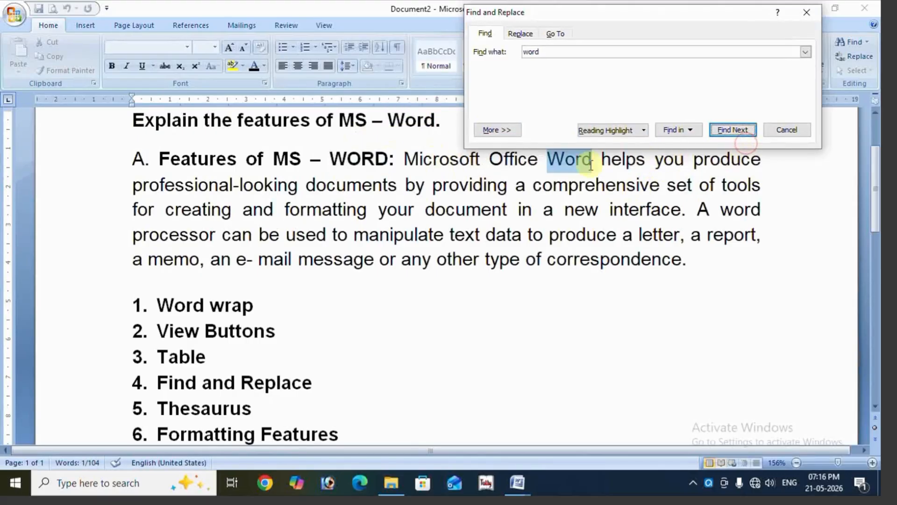
pyautogui.click(732, 131)
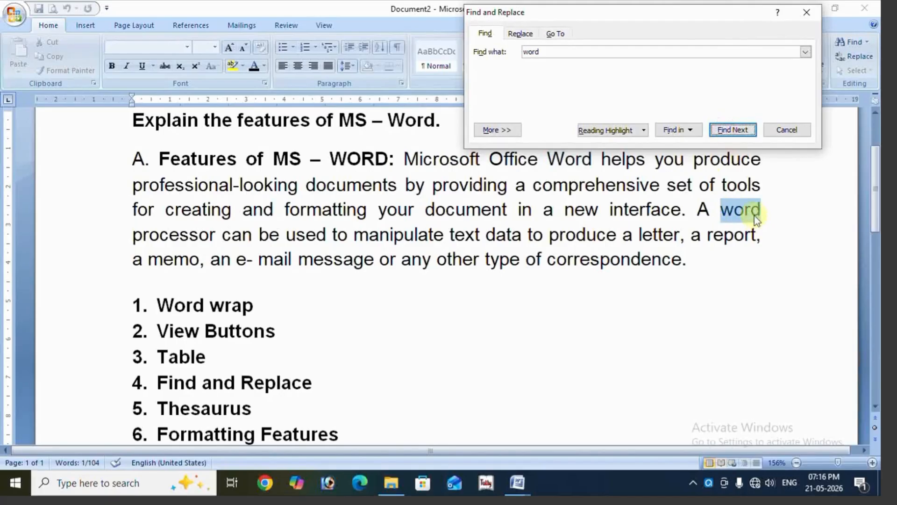
pyautogui.click(742, 133)
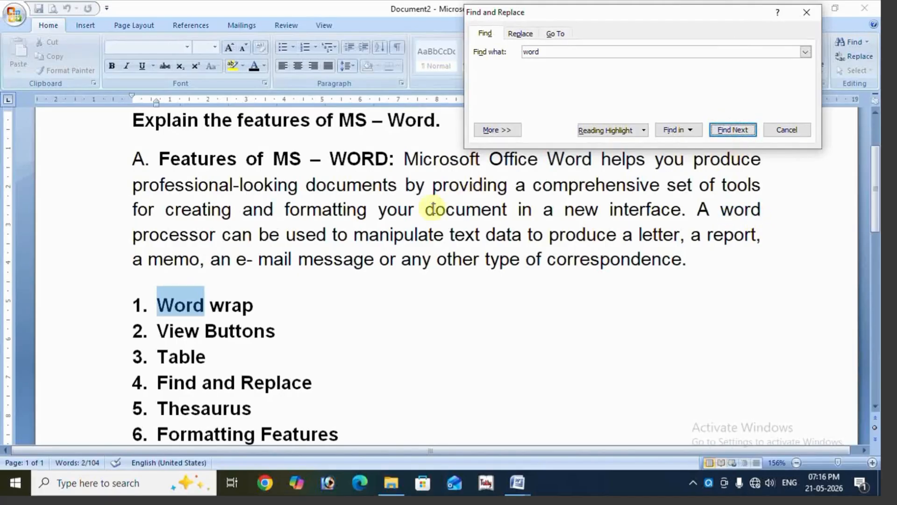
# Replace all occurrences of "word" with "degreeitacademy", review the text, and undo the replacement
pyautogui.click(520, 33)
pyautogui.click(541, 93)
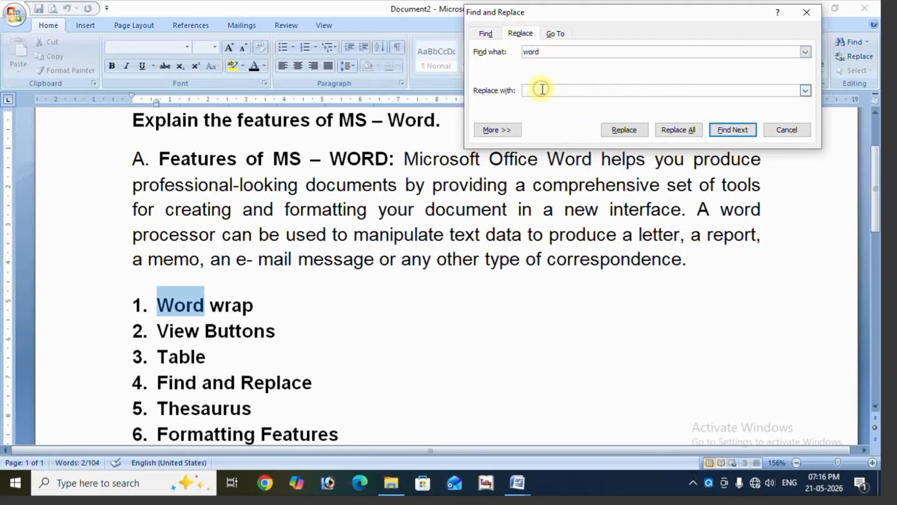
pyautogui.click(541, 51)
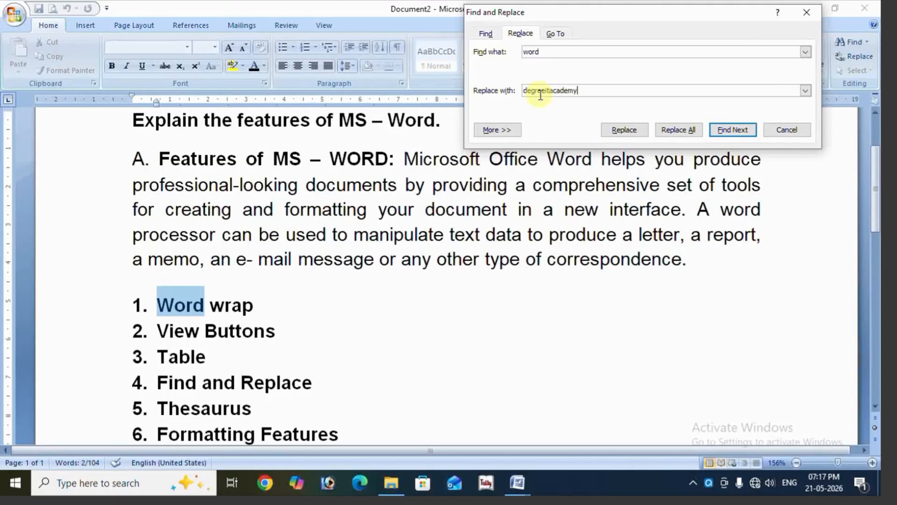
pyautogui.click(678, 130)
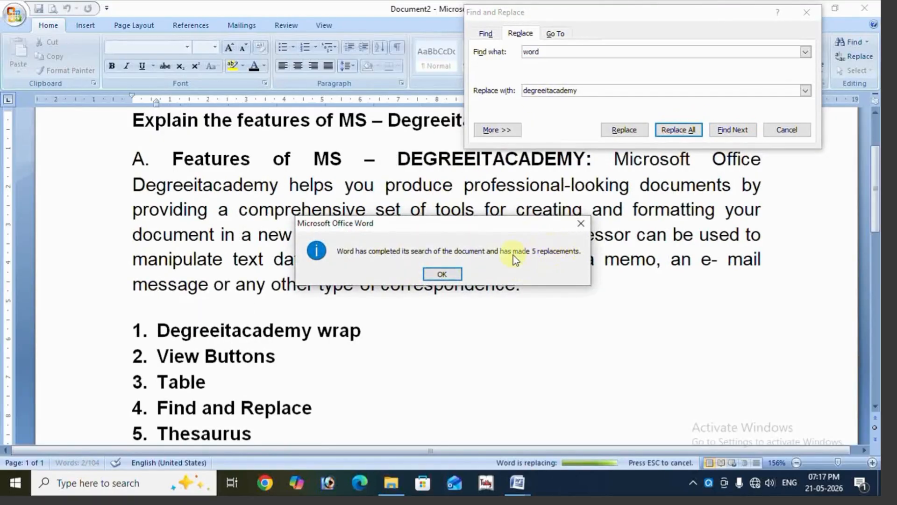
pyautogui.click(439, 275)
pyautogui.scroll(2, 376, 270)
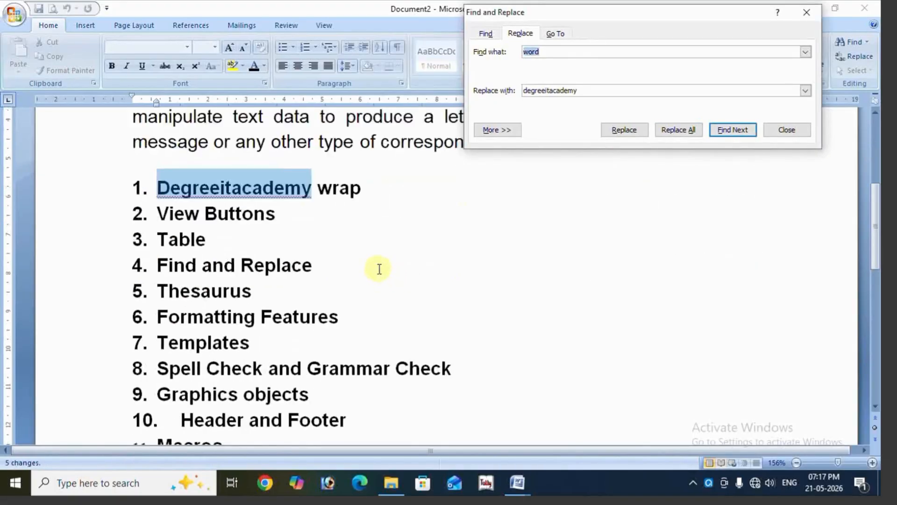
pyautogui.scroll(3, 361, 277)
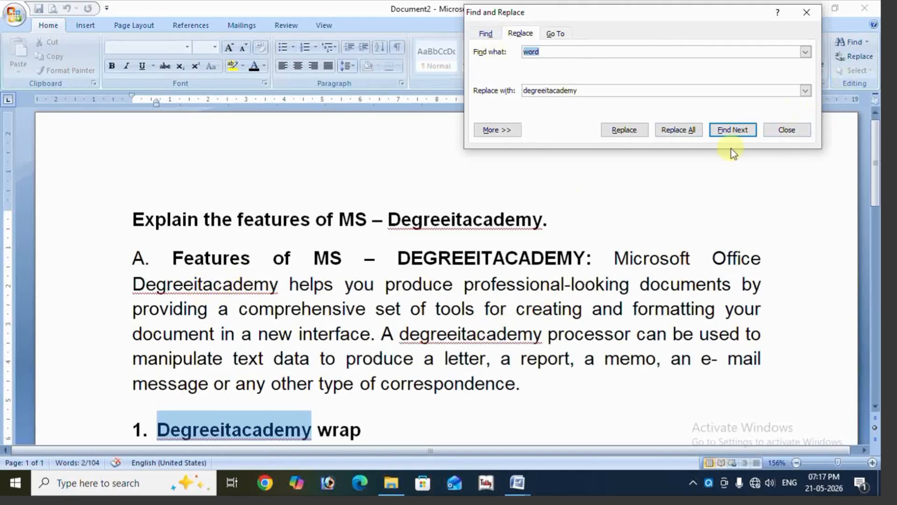
pyautogui.click(787, 129)
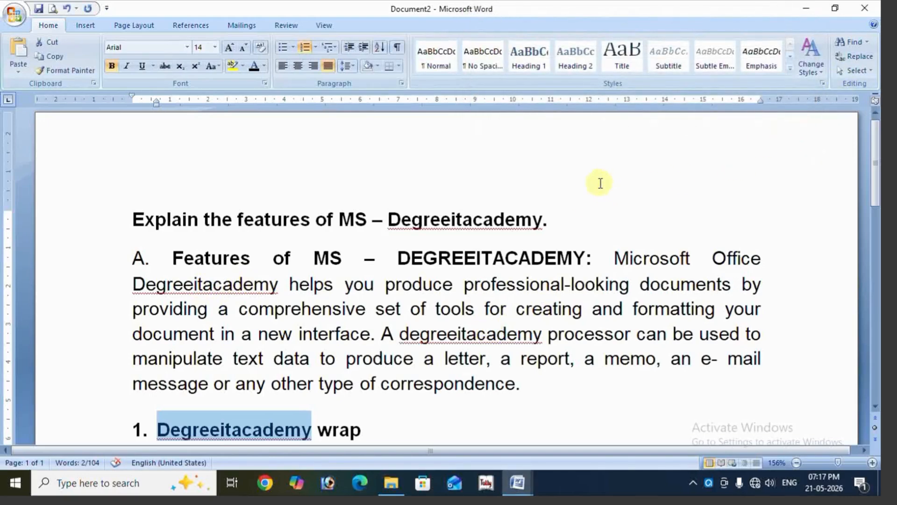
pyautogui.hotkey('ctrl', 'z')
# Look up the synonym suggestions and translation options for the word "providing" in the introductory paragraph, without applying any
pyautogui.scroll(-3, 490, 194)
pyautogui.scroll(-3, 490, 194)
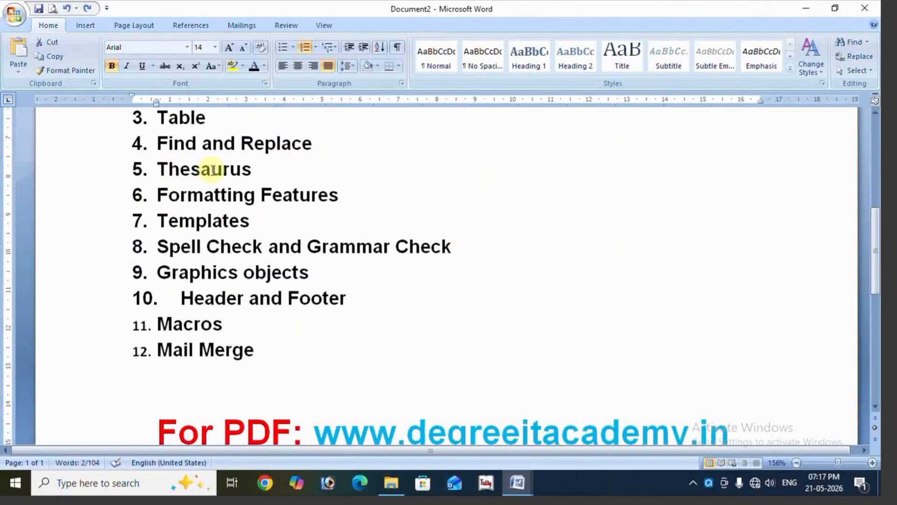
pyautogui.scroll(2, 340, 204)
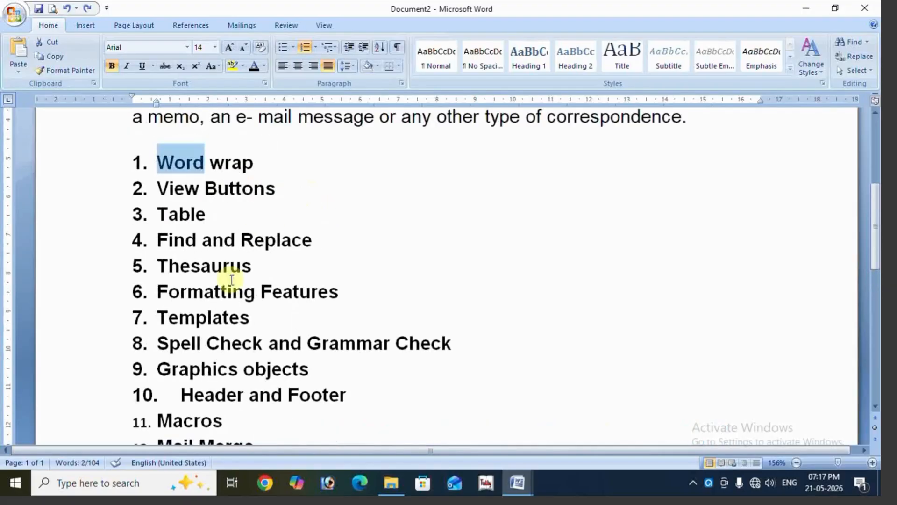
pyautogui.scroll(2, 299, 243)
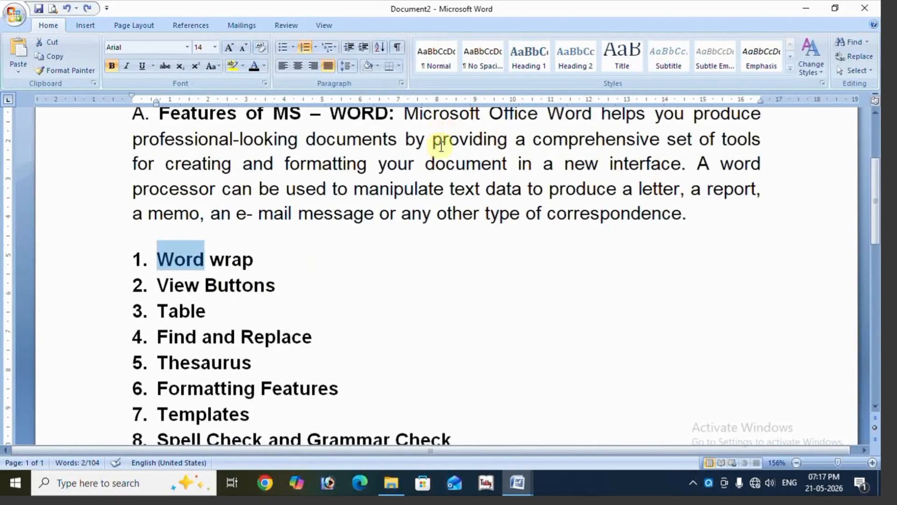
pyautogui.moveTo(433, 140); pyautogui.dragTo(480, 141)
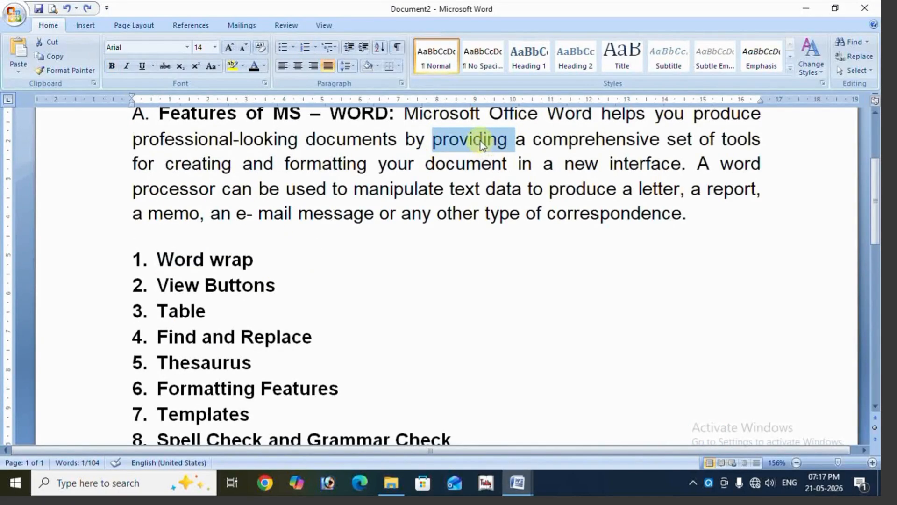
pyautogui.rightClick(481, 139)
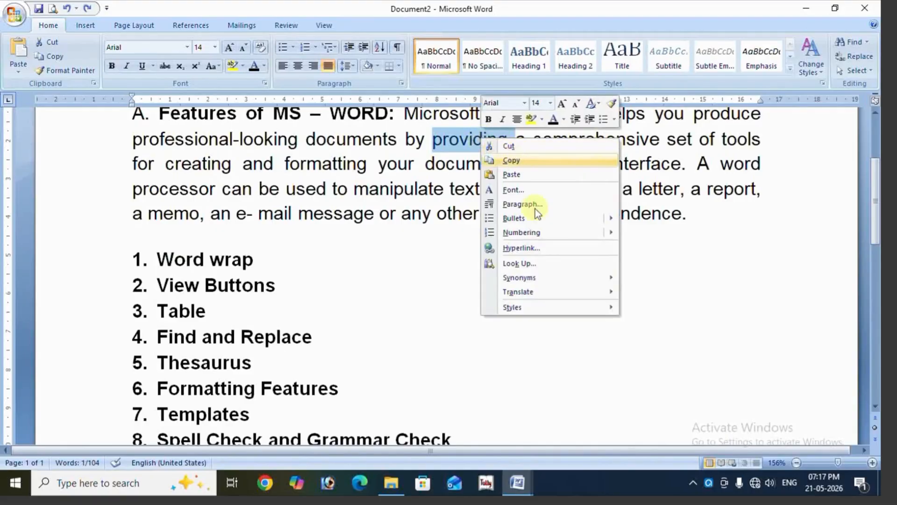
pyautogui.moveTo(515, 279)
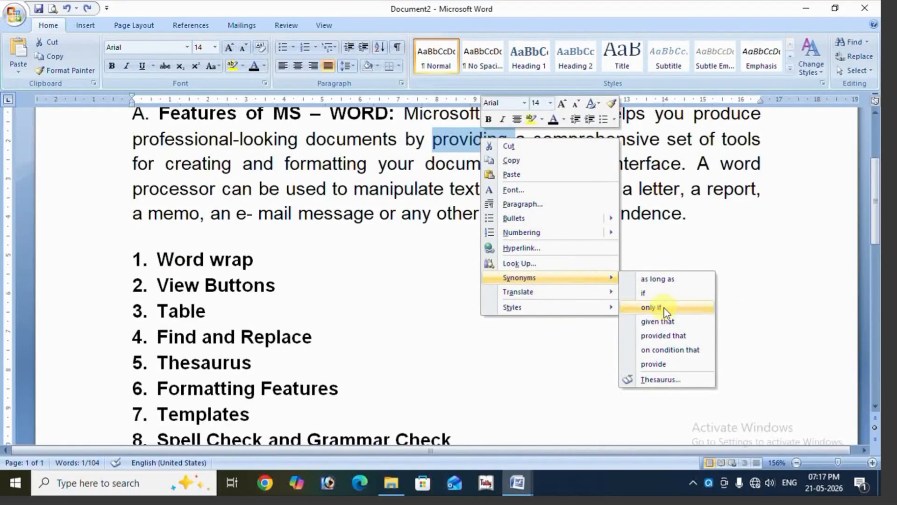
pyautogui.moveTo(559, 292)
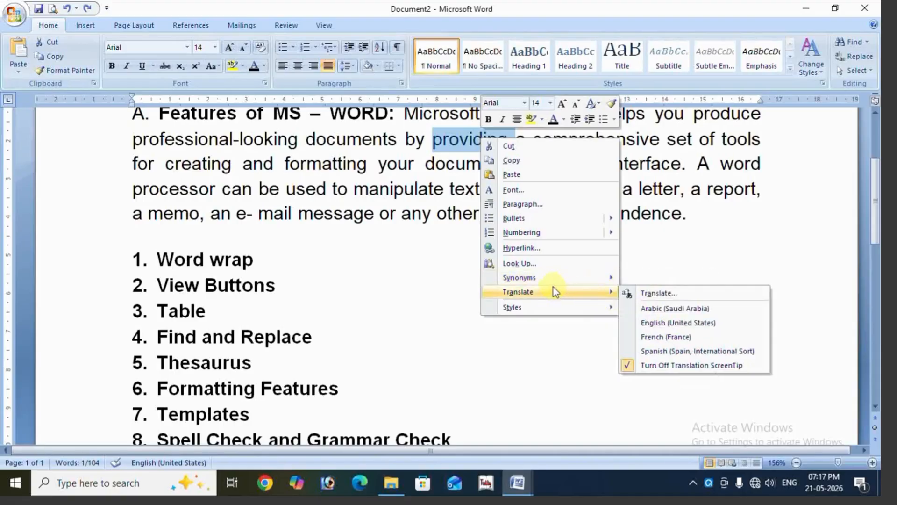
pyautogui.click(328, 163)
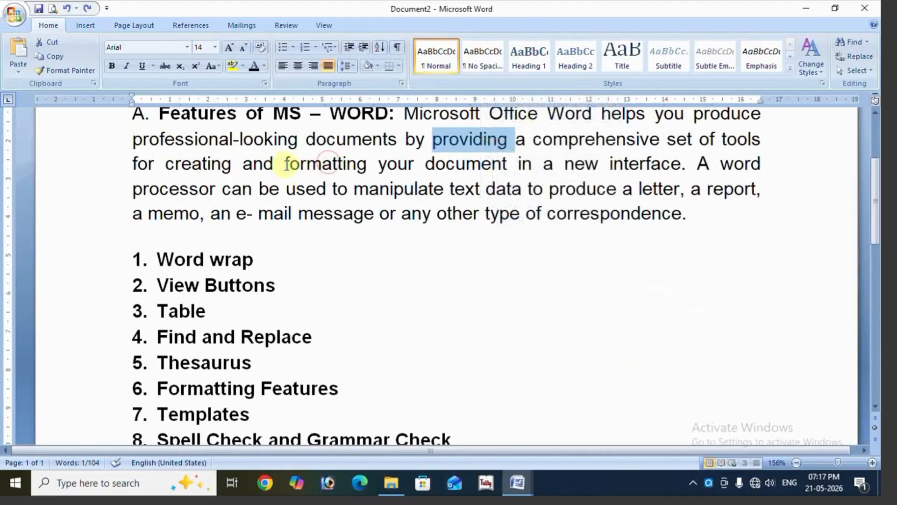
# Look up the synonym suggestions for the word "used" in the introductory paragraph, leaving the text as it is
pyautogui.moveTo(287, 187); pyautogui.dragTo(329, 189)
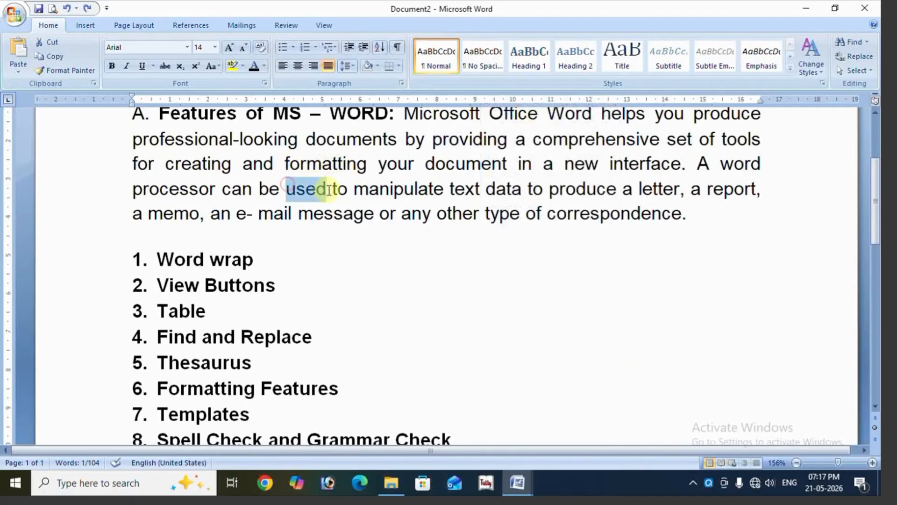
pyautogui.rightClick(304, 182)
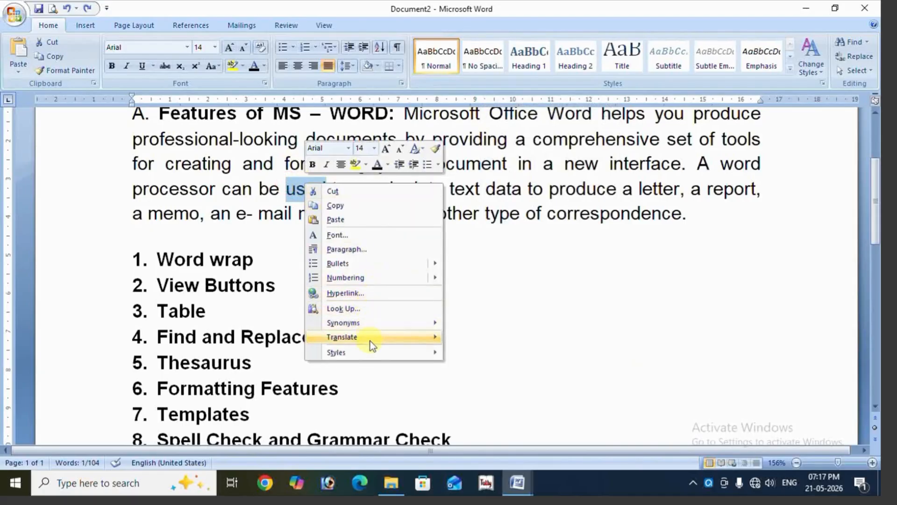
pyautogui.moveTo(390, 325)
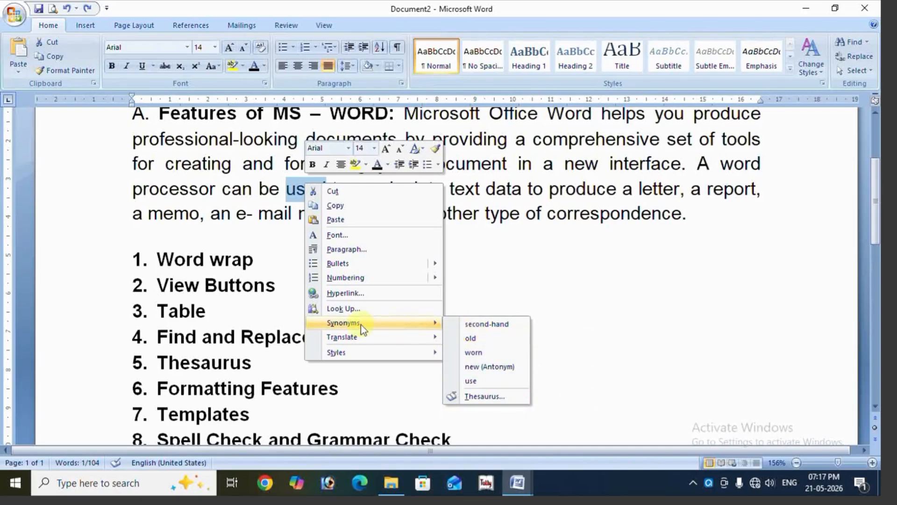
pyautogui.scroll(-2, 236, 367)
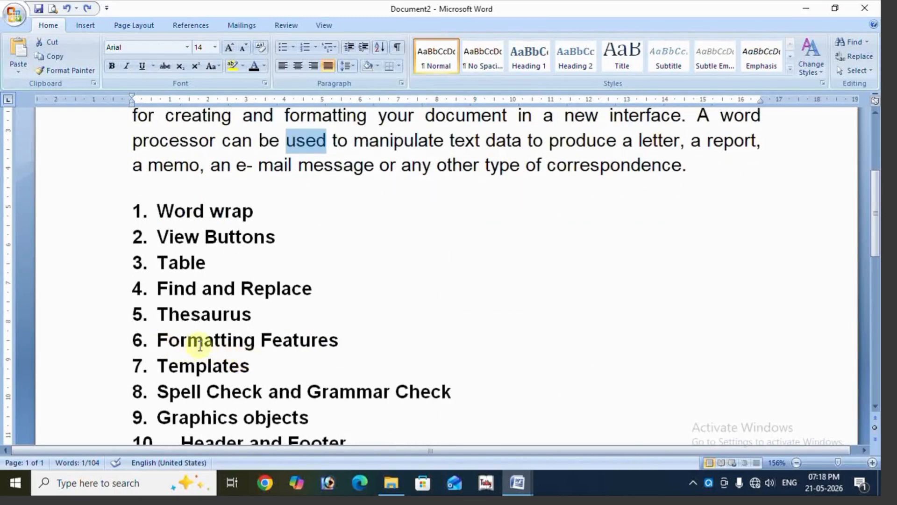
pyautogui.click(391, 346)
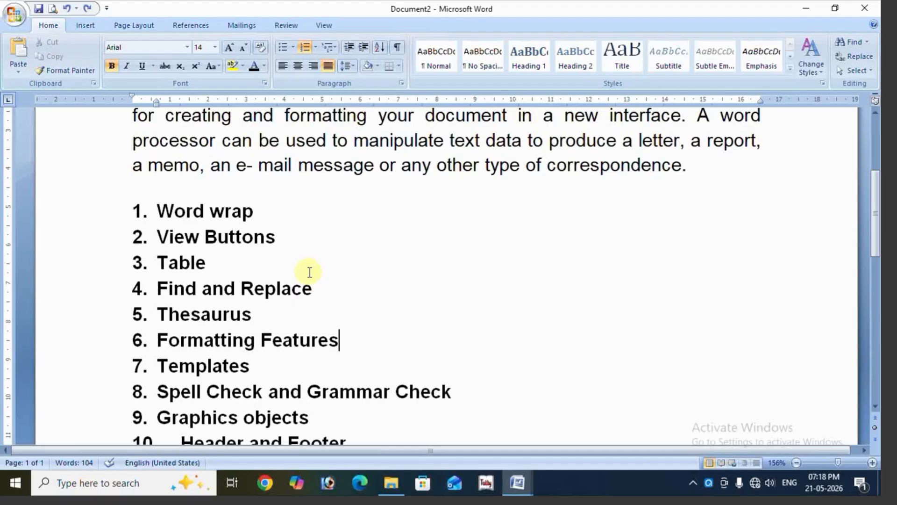
# Apply bold, italic and underline to the word "manipulate" in the introductory paragraph, and remove all three formats again
pyautogui.moveTo(353, 141); pyautogui.dragTo(445, 142)
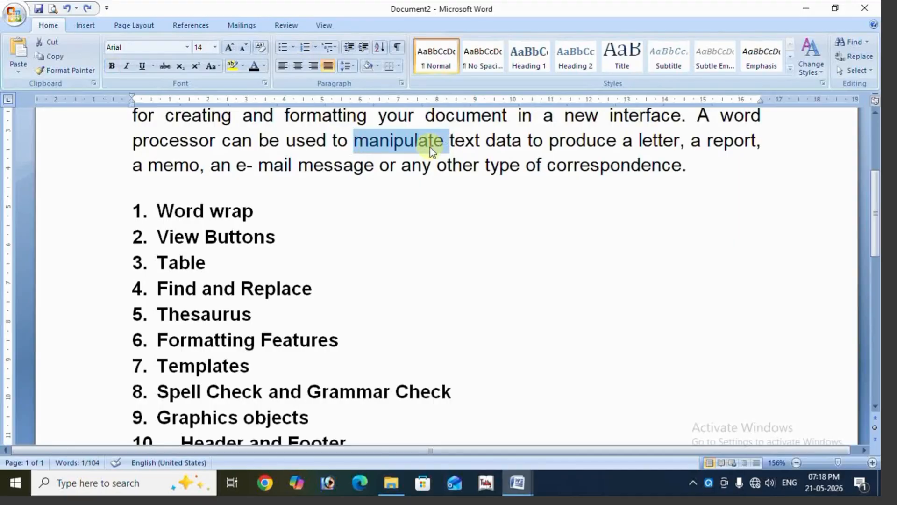
pyautogui.click(111, 66)
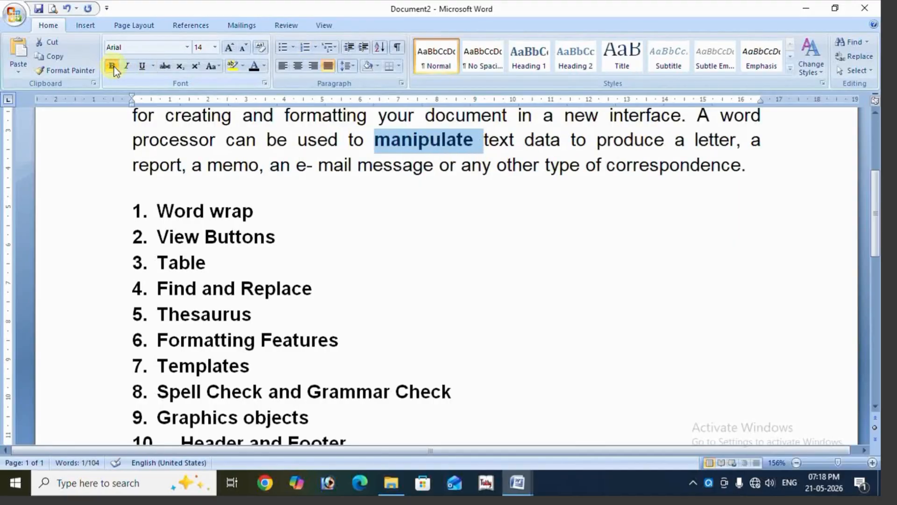
pyautogui.click(124, 66)
pyautogui.click(144, 68)
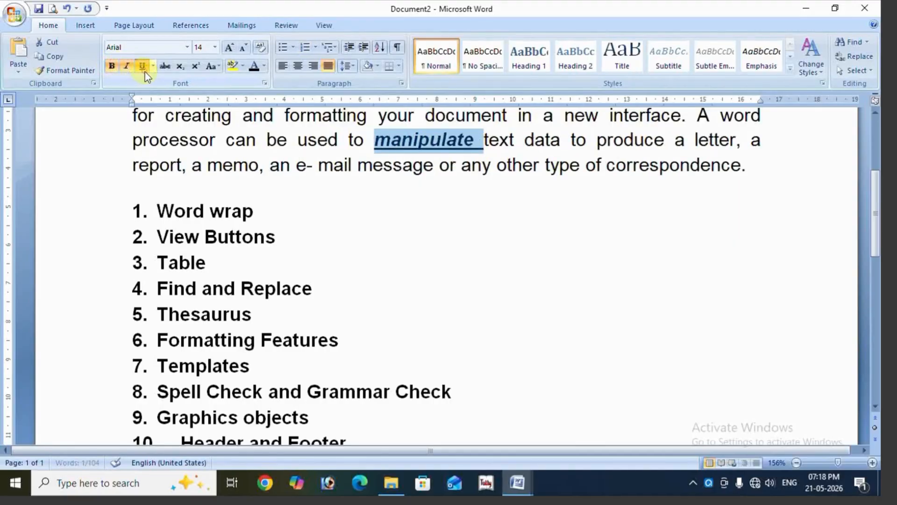
pyautogui.click(139, 69)
pyautogui.click(126, 66)
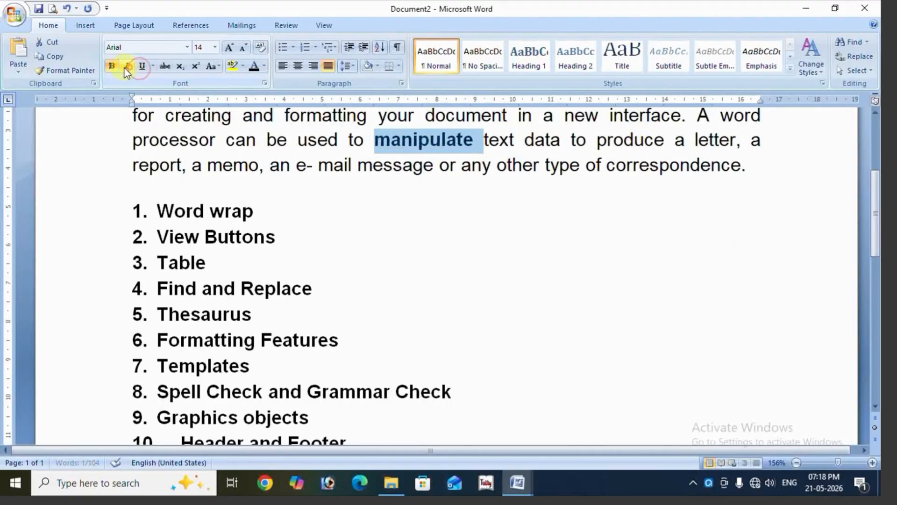
pyautogui.click(112, 66)
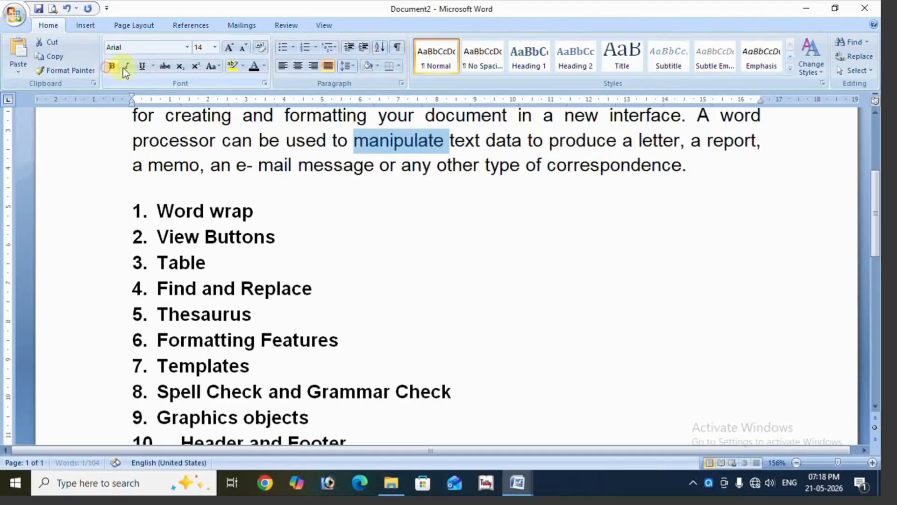
# Colour the word "manipulate" in a Red, Accent 2 shade, reset its font colour to Automatic, and deselect it
pyautogui.click(265, 69)
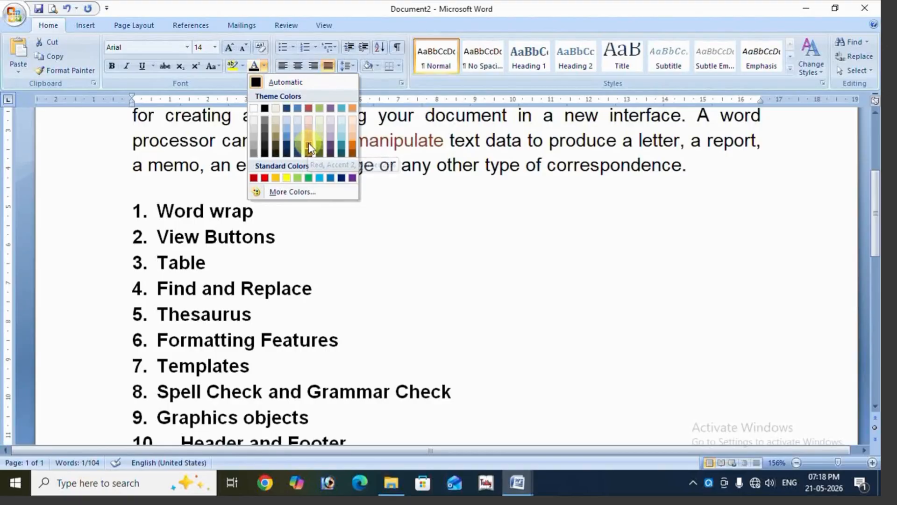
pyautogui.click(309, 140)
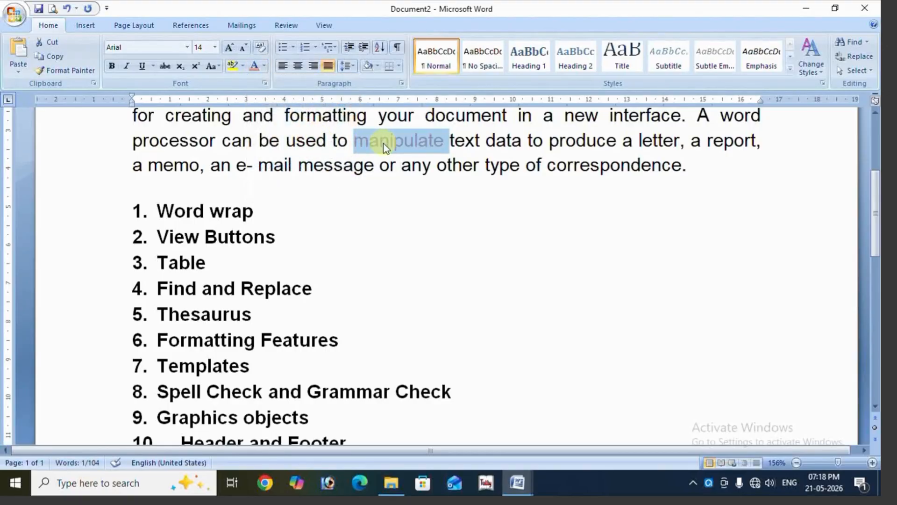
pyautogui.click(265, 62)
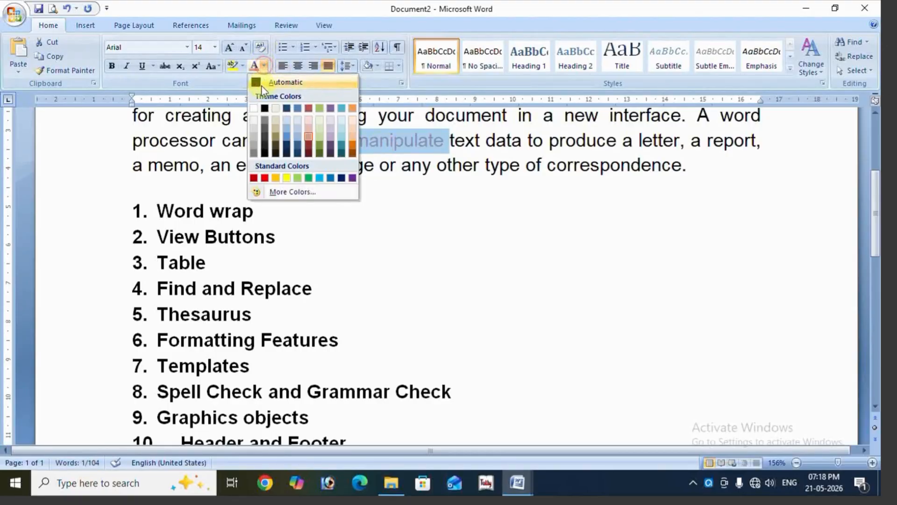
pyautogui.click(262, 86)
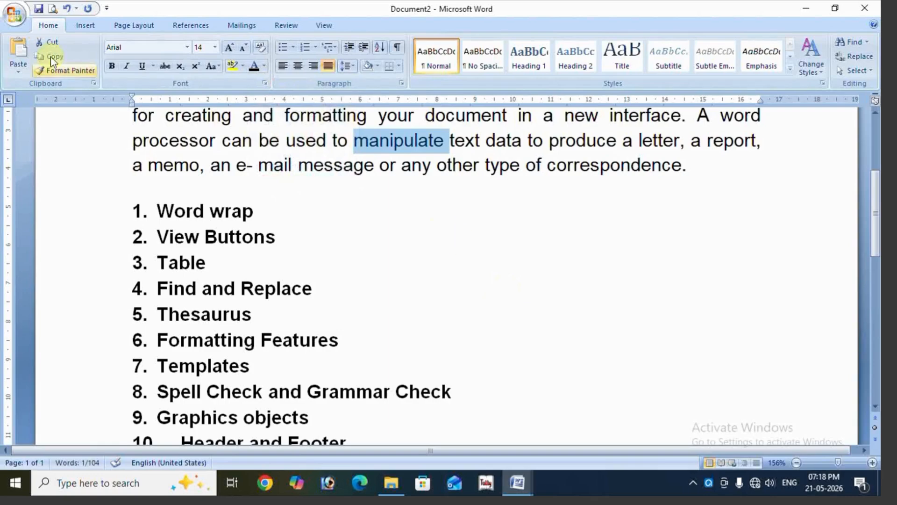
pyautogui.click(522, 314)
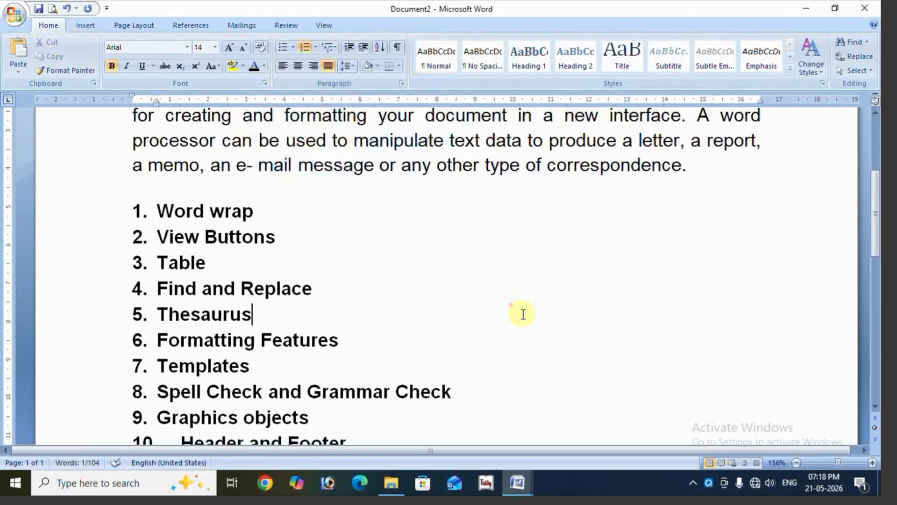
# Draw a rectangle about 4.2 cm wide and 0.91 cm high beside the first list items, and rotate it counterclockwise to a steep slant
pyautogui.click(83, 27)
pyautogui.click(194, 51)
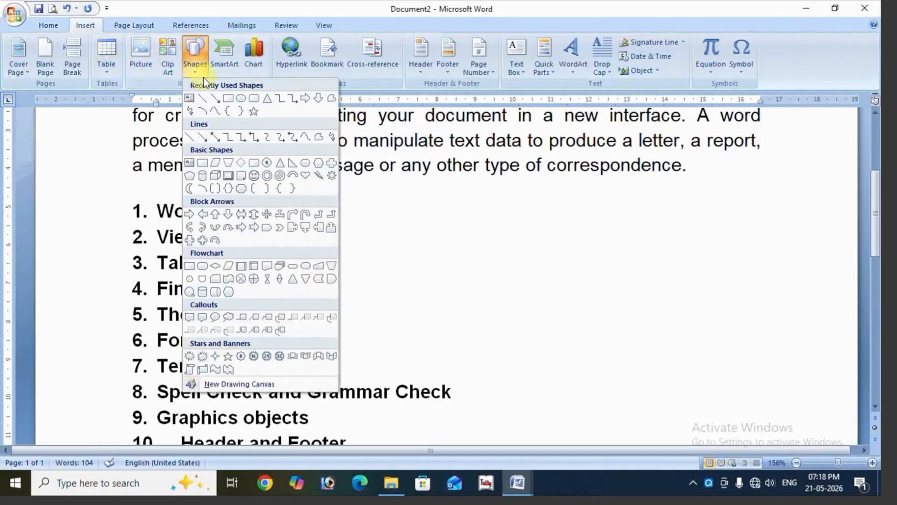
pyautogui.click(229, 98)
pyautogui.moveTo(453, 203)
pyautogui.mouseDown()
pyautogui.moveTo(502, 239)
pyautogui.moveTo(617, 268)
pyautogui.moveTo(528, 237)
pyautogui.moveTo(613, 220)
pyautogui.mouseUp()
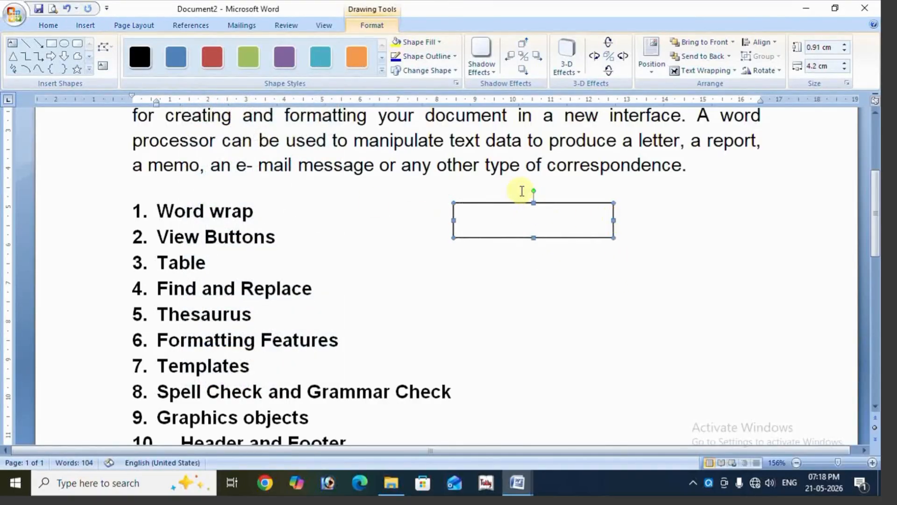
pyautogui.moveTo(533, 191); pyautogui.dragTo(493, 191)
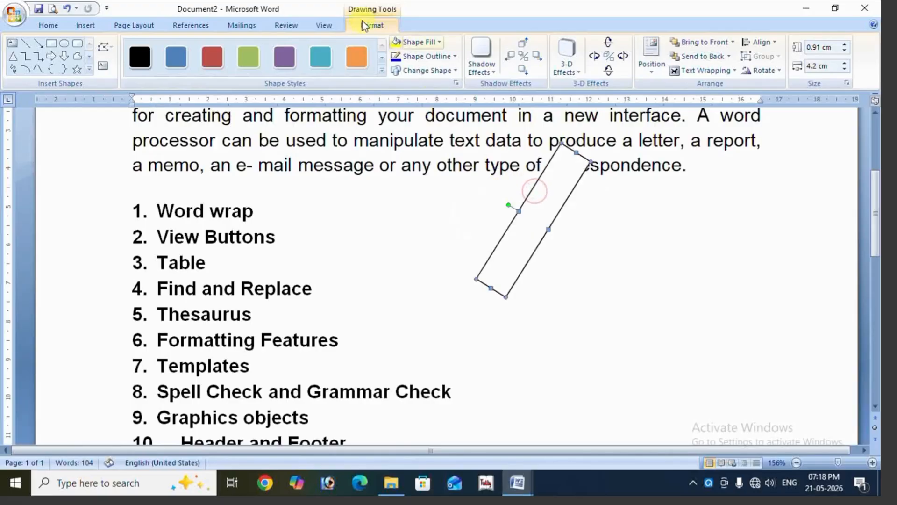
# Apply the solid purple shape style to the rotated rectangle, view the other shape styles, and delete the rectangle
pyautogui.click(291, 57)
pyautogui.click(382, 71)
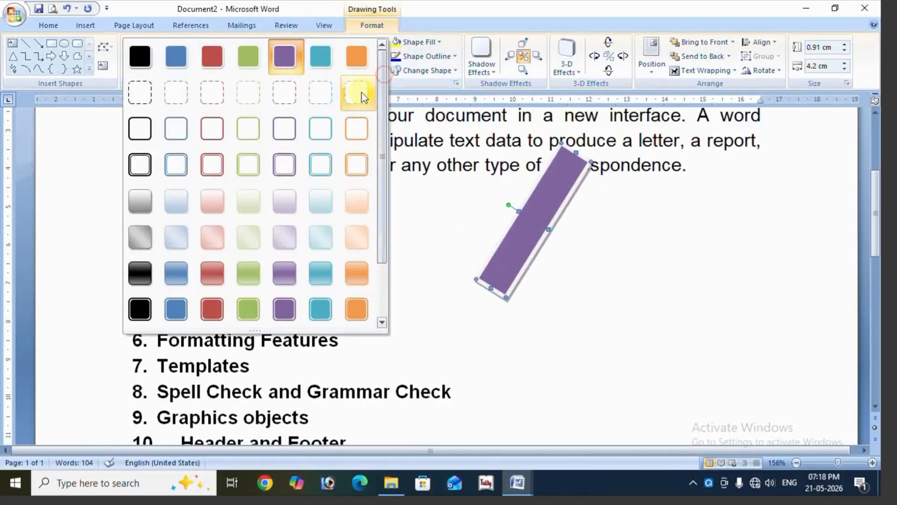
pyautogui.click(534, 229)
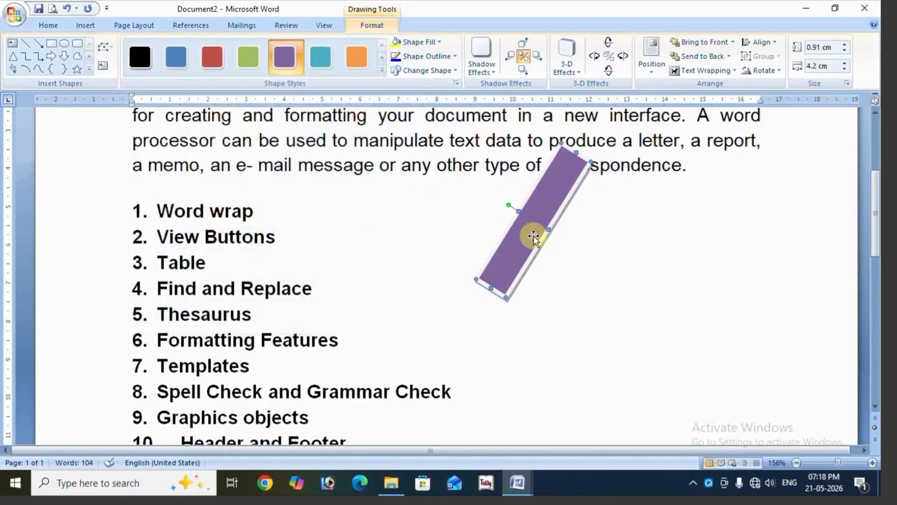
pyautogui.press('Delete')
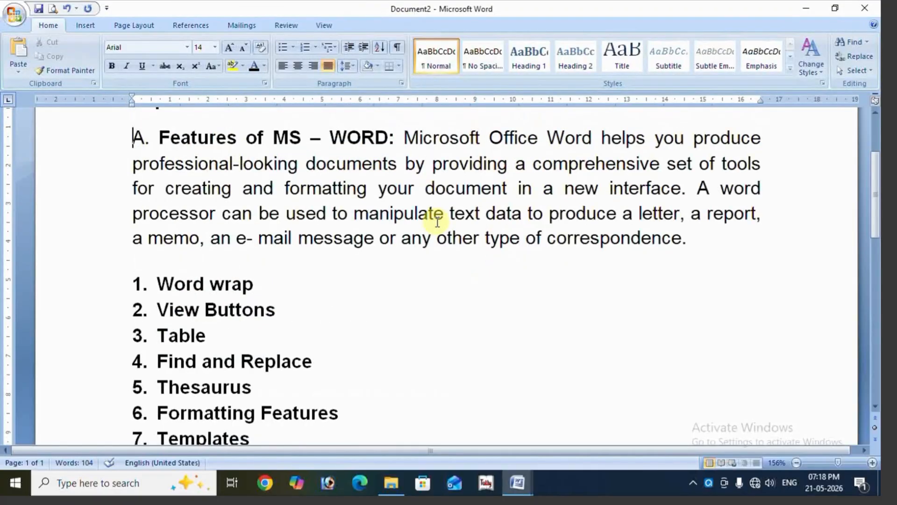
# View the blank and recently used template options for a new document, and cancel without creating one
pyautogui.scroll(-2, 400, 338)
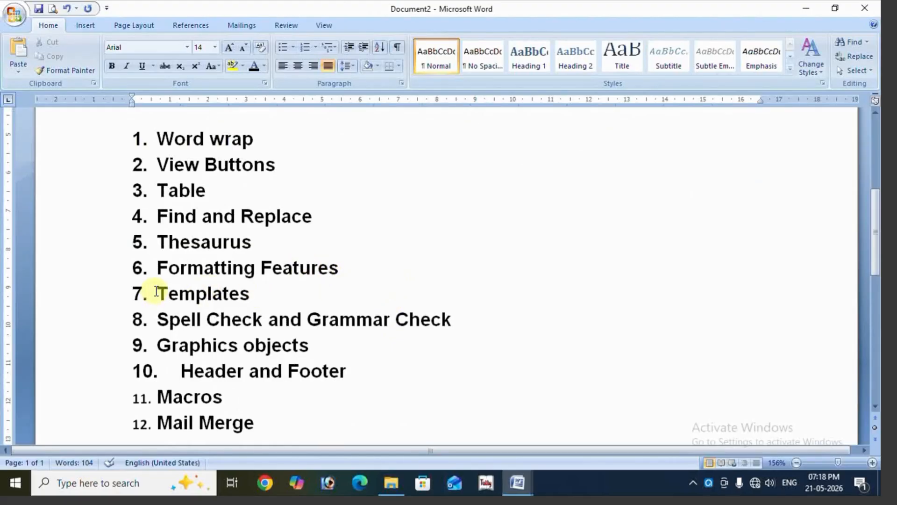
pyautogui.click(17, 24)
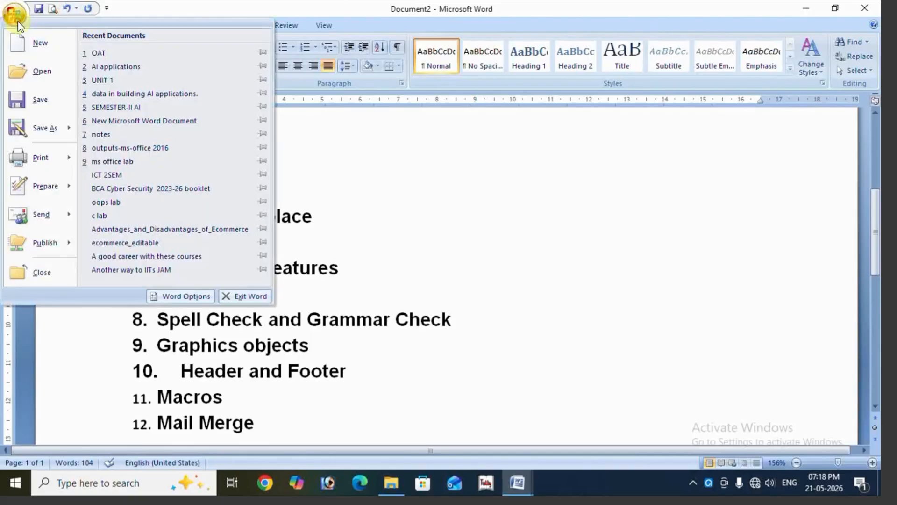
pyautogui.click(26, 40)
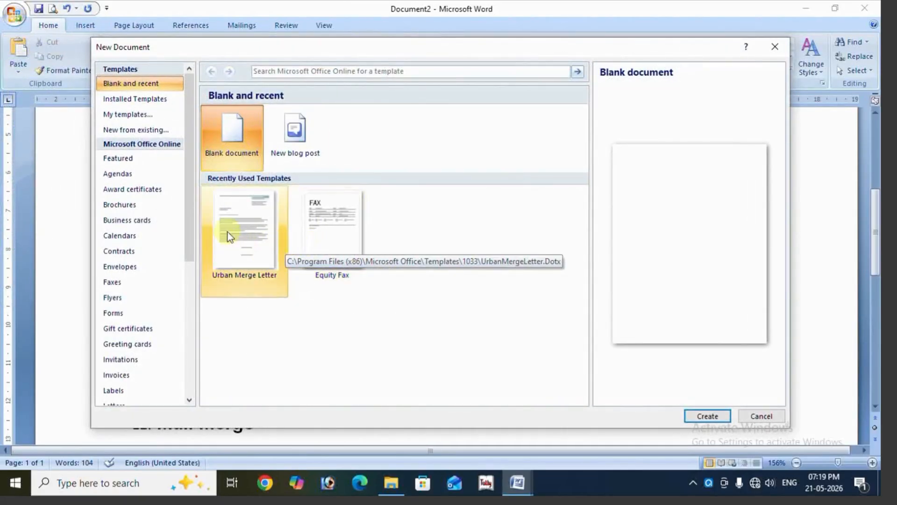
pyautogui.click(762, 412)
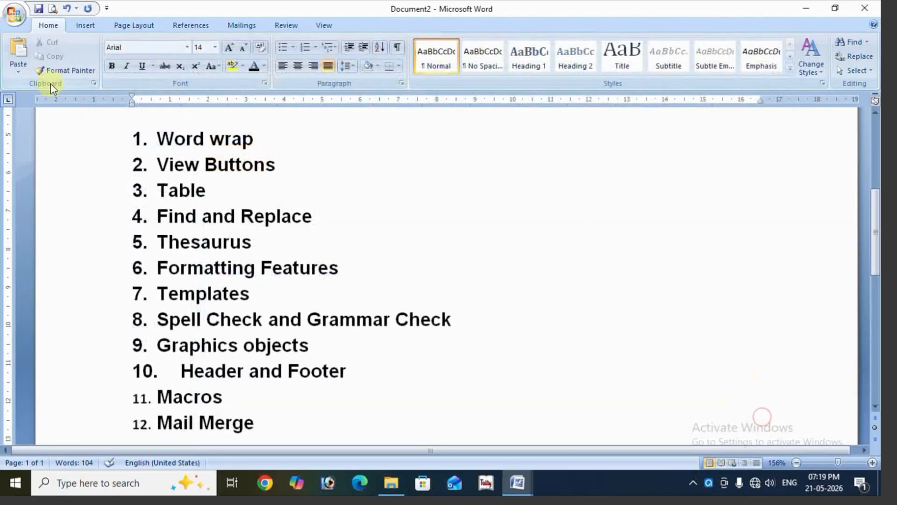
# Look for new-document templates in the online categories Brochures, Featured, Business cards and Faxes
pyautogui.click(14, 22)
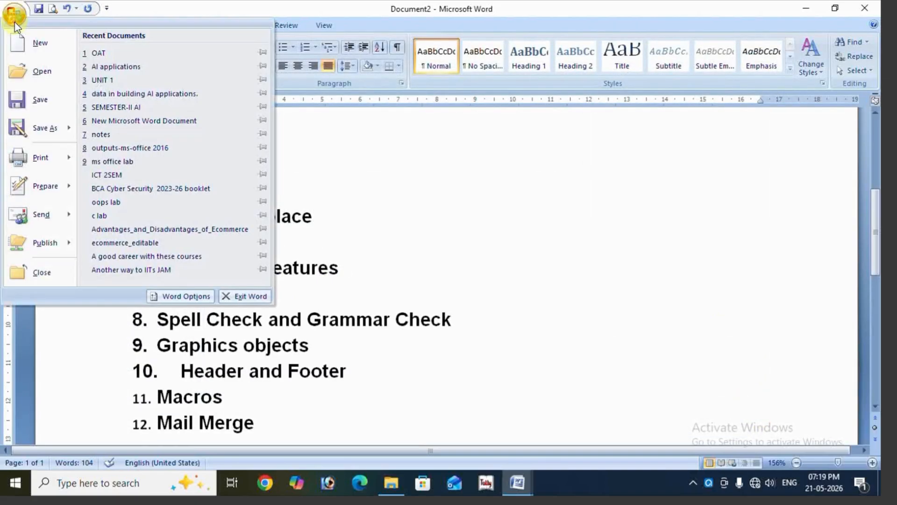
pyautogui.click(21, 45)
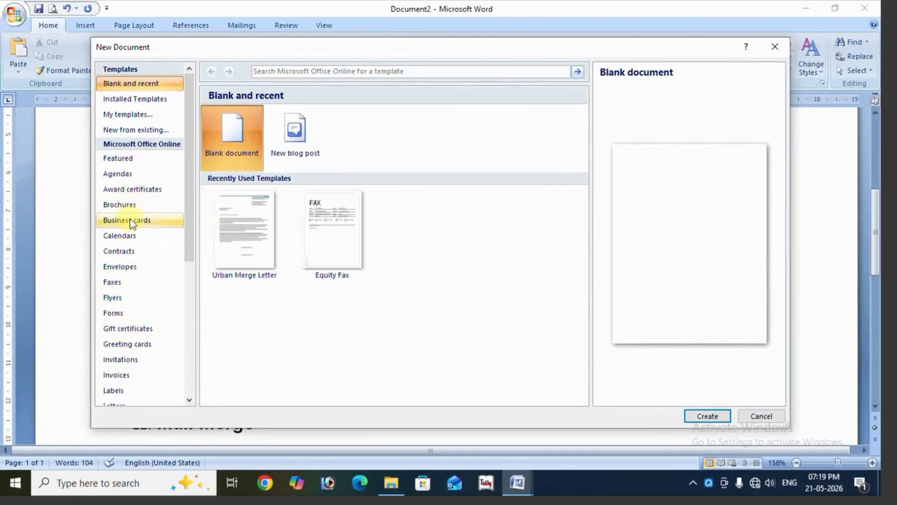
pyautogui.click(128, 206)
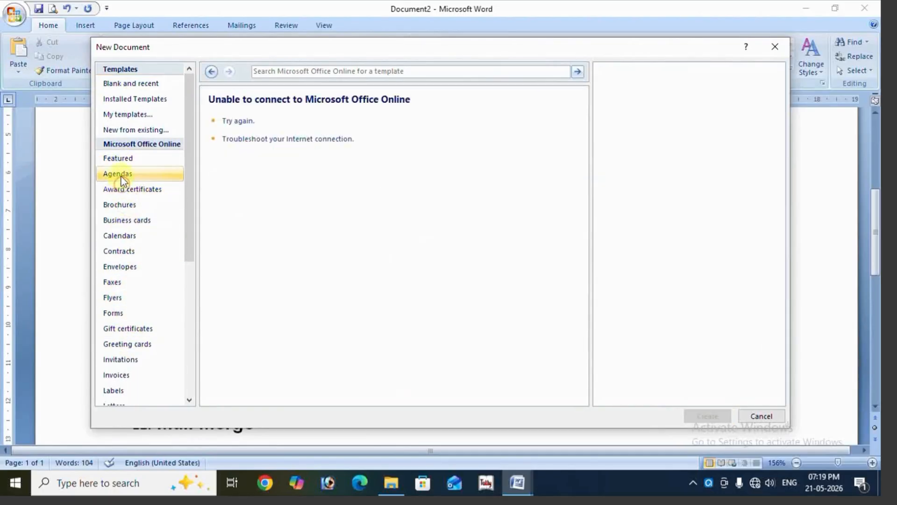
pyautogui.click(125, 161)
pyautogui.click(114, 220)
pyautogui.click(113, 279)
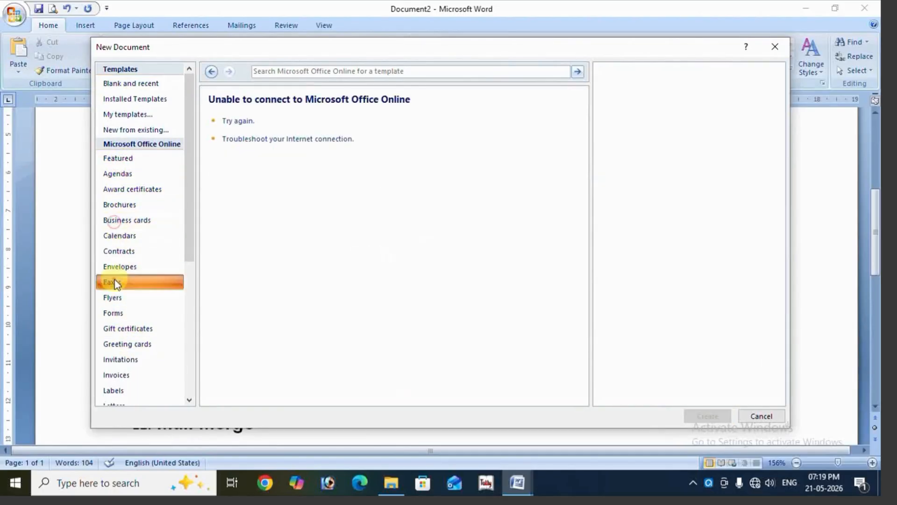
# Browse the installed templates and the remaining template categories, and cancel without creating a document
pyautogui.click(141, 98)
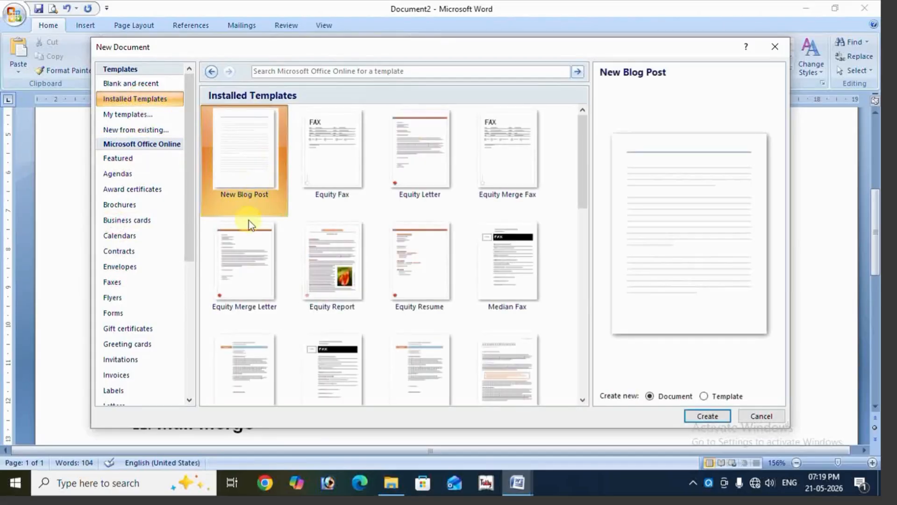
pyautogui.scroll(-1, 325, 234)
pyautogui.scroll(-4, 489, 288)
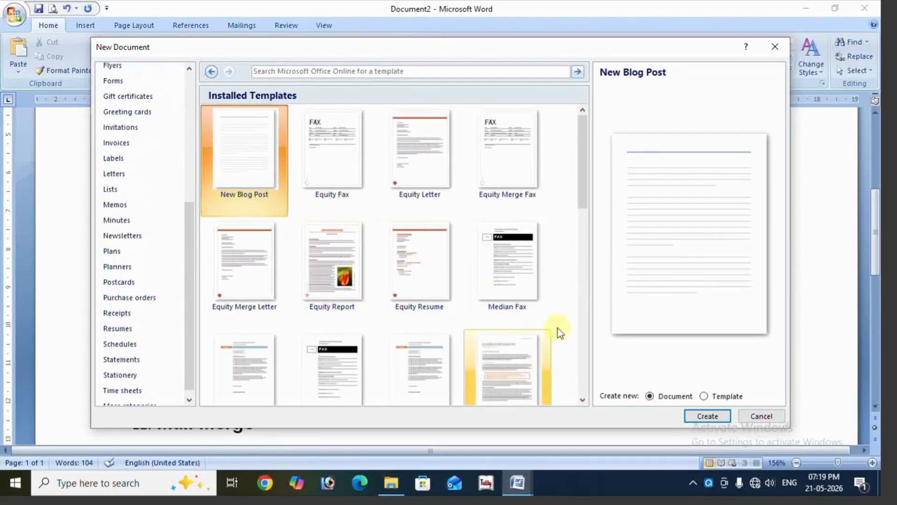
pyautogui.moveTo(584, 182); pyautogui.dragTo(592, 330)
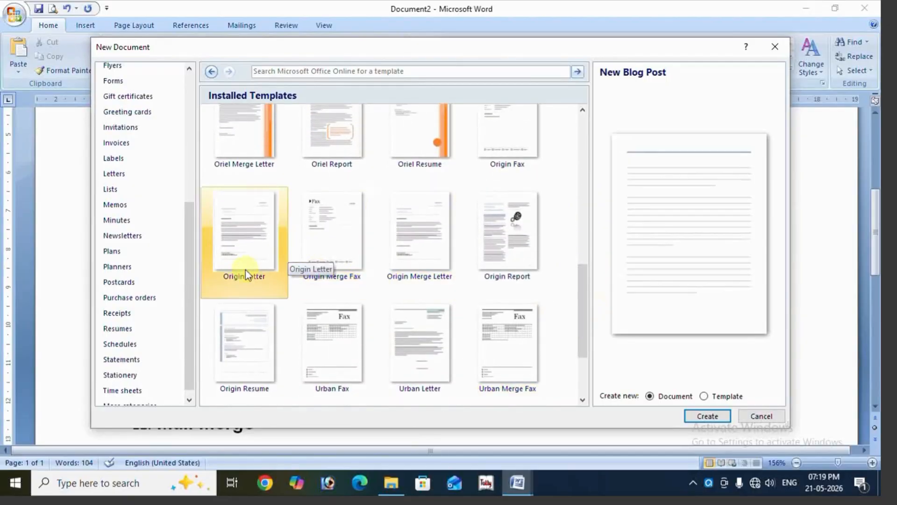
pyautogui.scroll(-1, 246, 280)
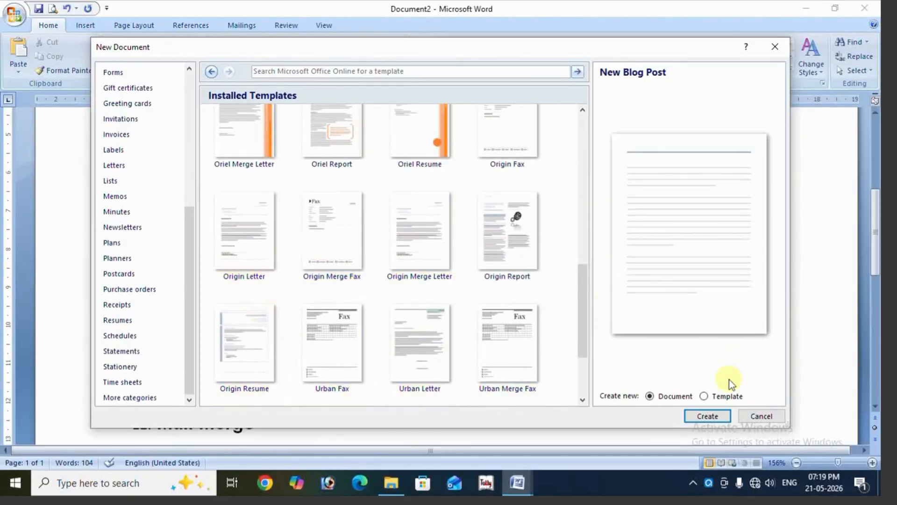
pyautogui.click(761, 416)
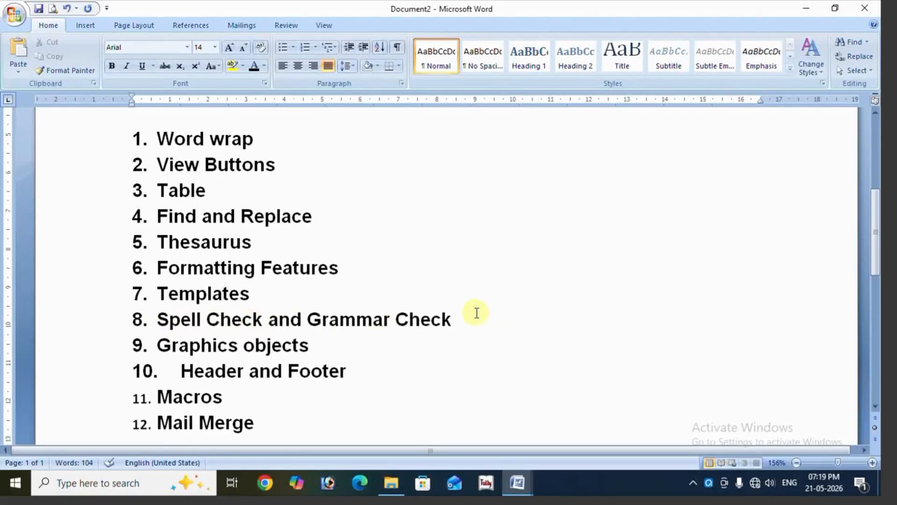
# Remove the final "d" from "Word" after "Microsoft Office" in the introductory paragraph, and restore it
pyautogui.scroll(3, 477, 313)
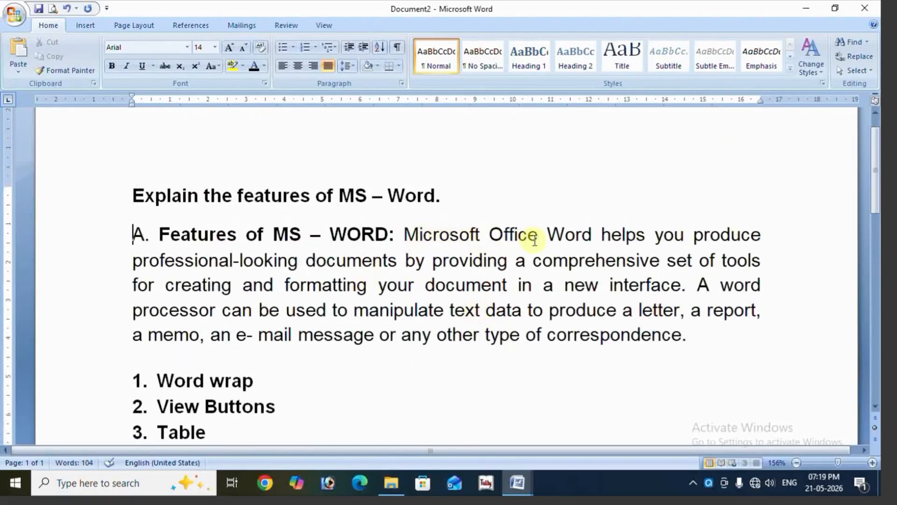
pyautogui.click(593, 235)
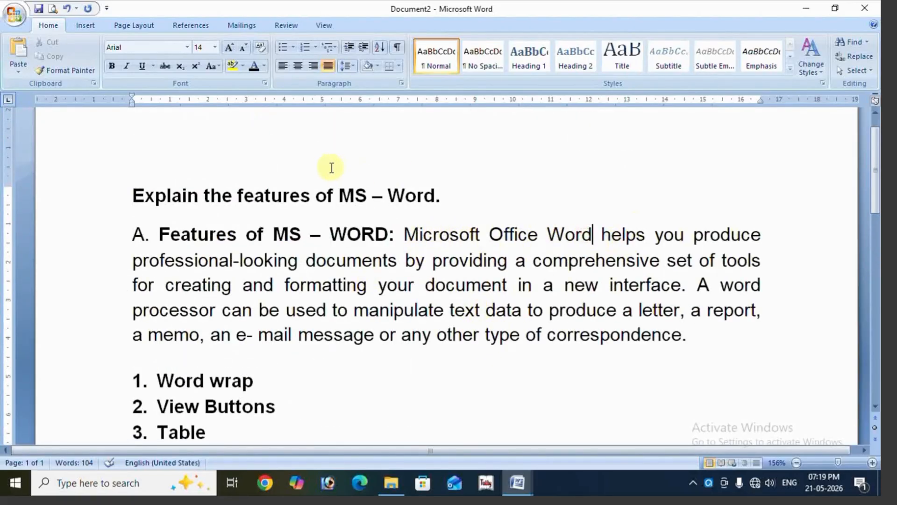
pyautogui.press('BackSpace')
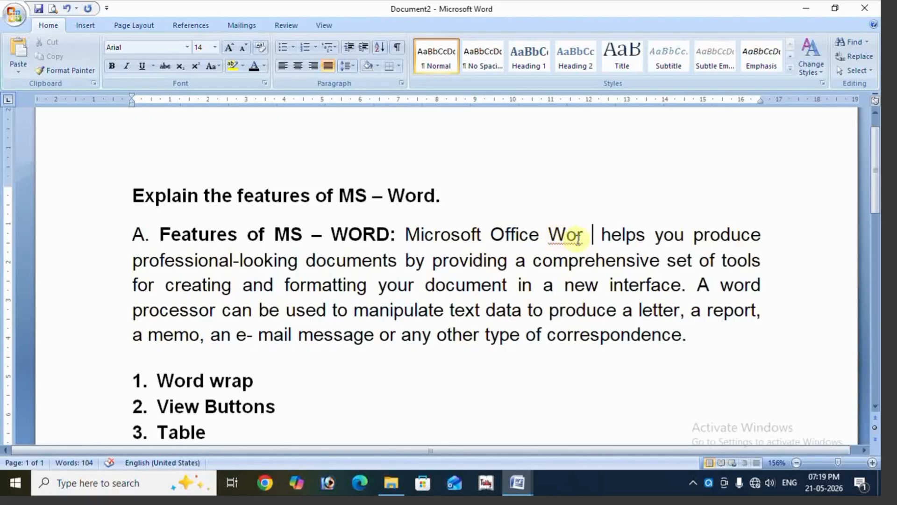
pyautogui.press('Delete')
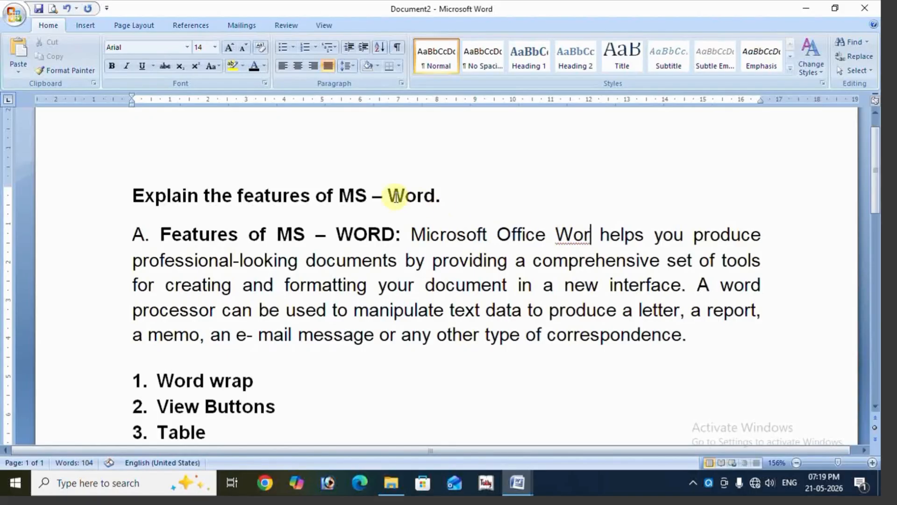
pyautogui.write('d')
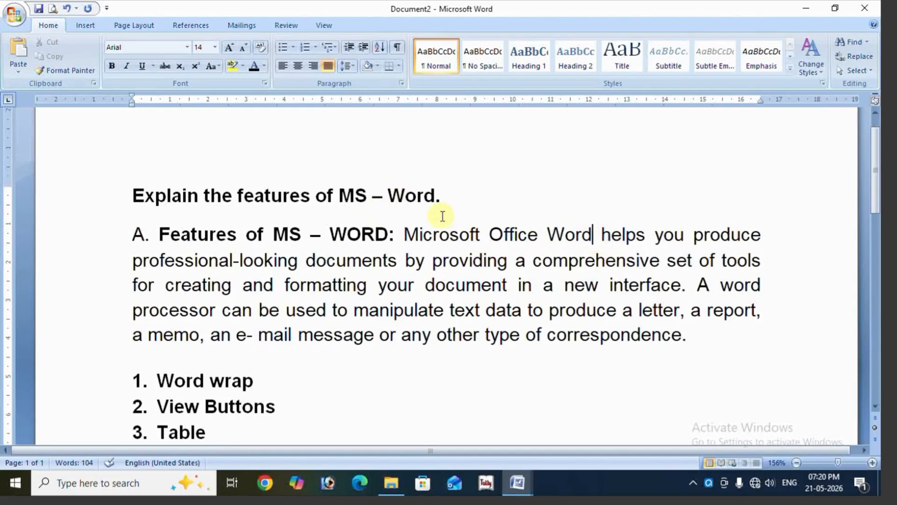
# Misspell "Word" after "Microsoft Office" in the introductory paragraph as "Wor"
pyautogui.press('BackSpace')
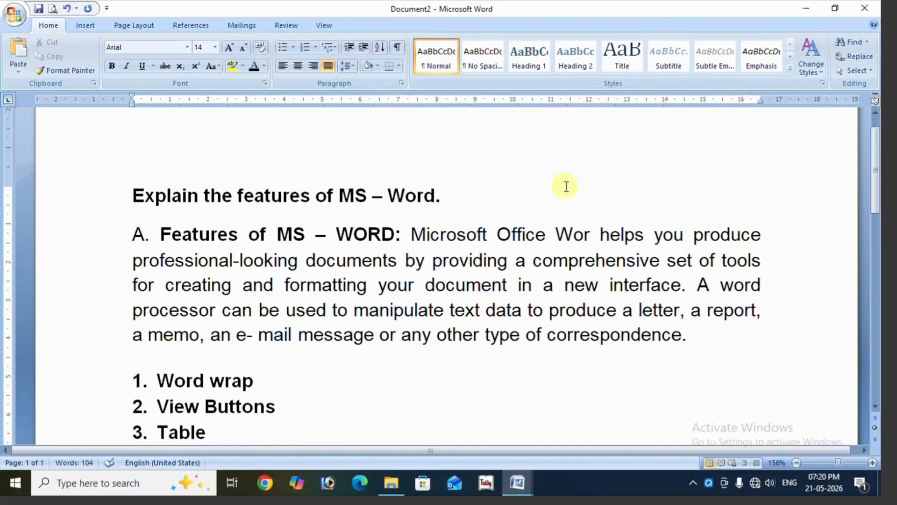
pyautogui.rightClick(584, 232)
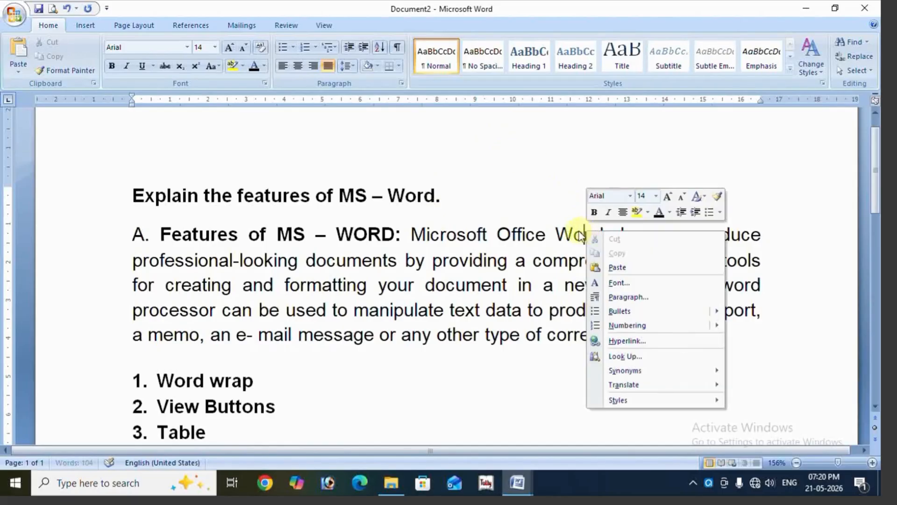
pyautogui.click(579, 232)
pyautogui.click(591, 236)
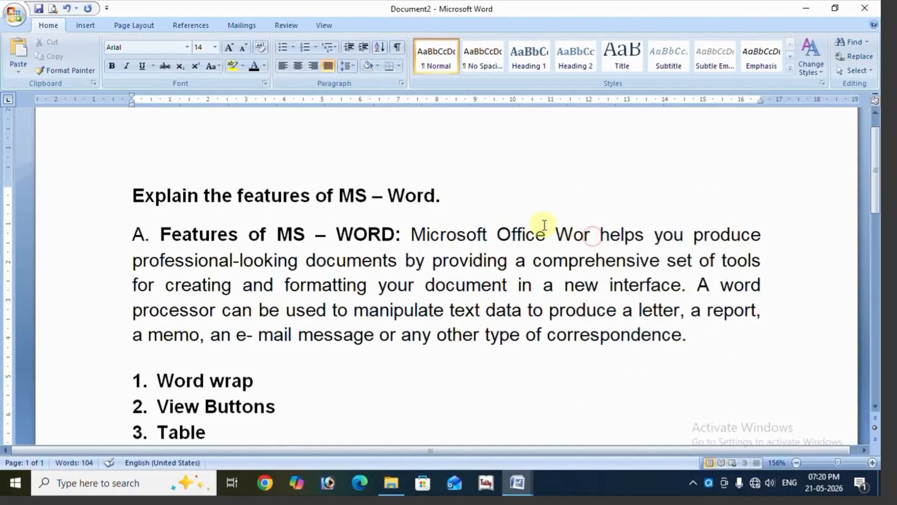
pyautogui.click(580, 233)
# Correct the misspelled "Wor" with the spelling suggestion "Word", and remove the extra space before "helps"
pyautogui.rightClick(574, 235)
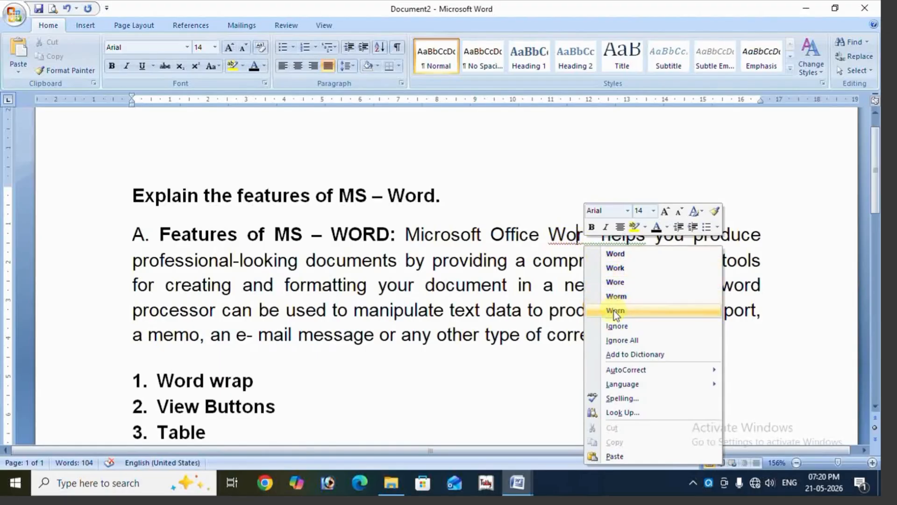
pyautogui.click(637, 256)
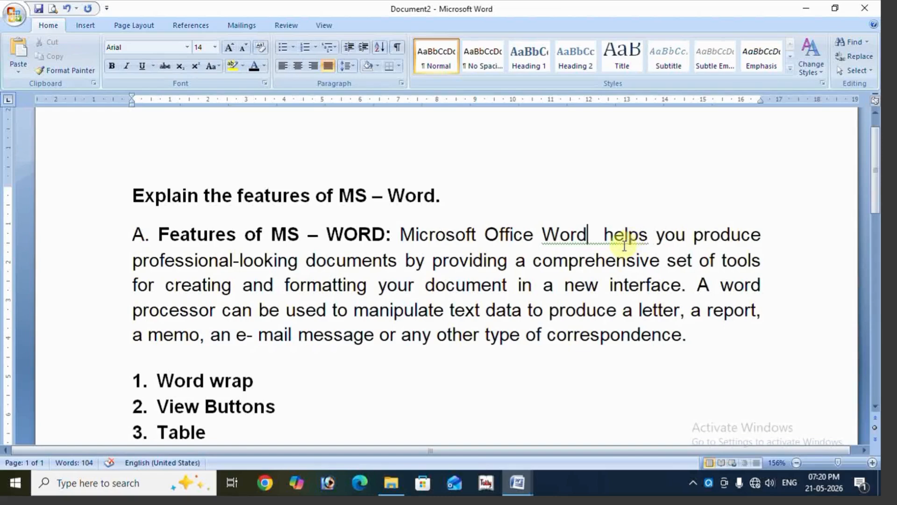
pyautogui.click(593, 233)
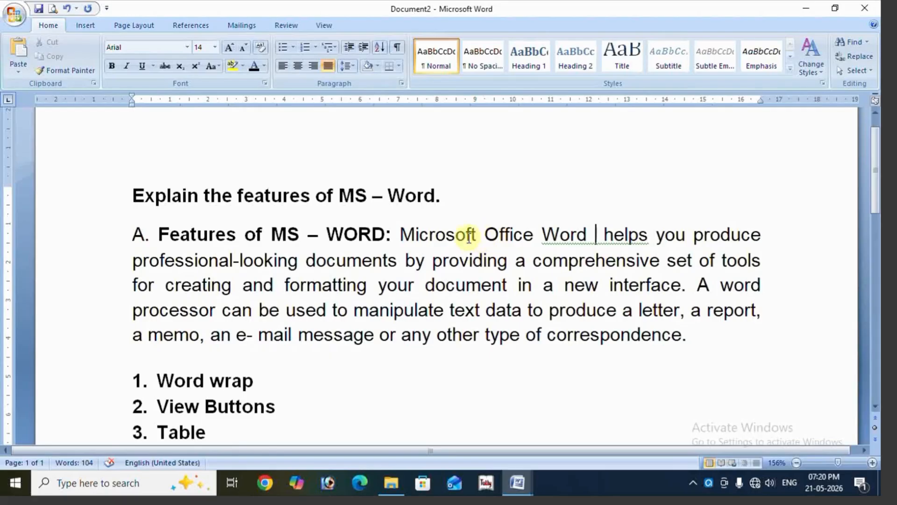
pyautogui.press('BackSpace')
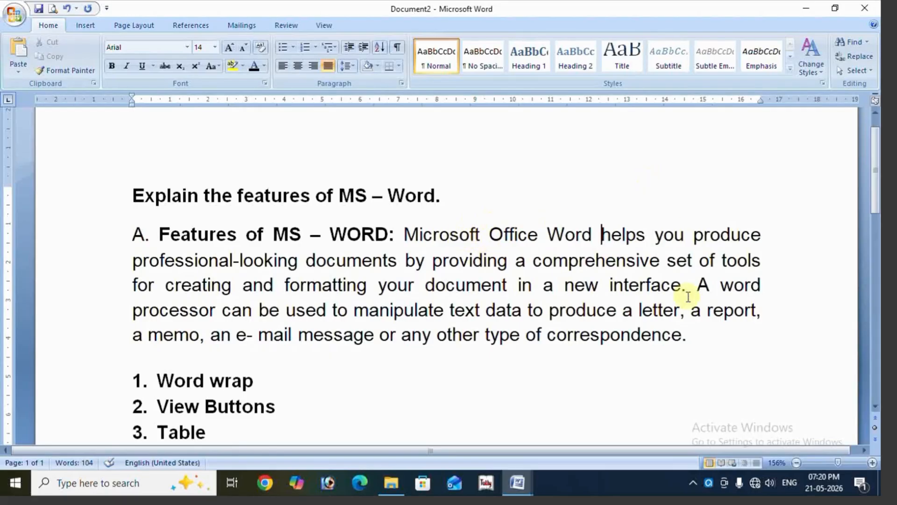
# View the built-in header styles available for the document
pyautogui.scroll(-3, 589, 266)
pyautogui.scroll(-1, 429, 323)
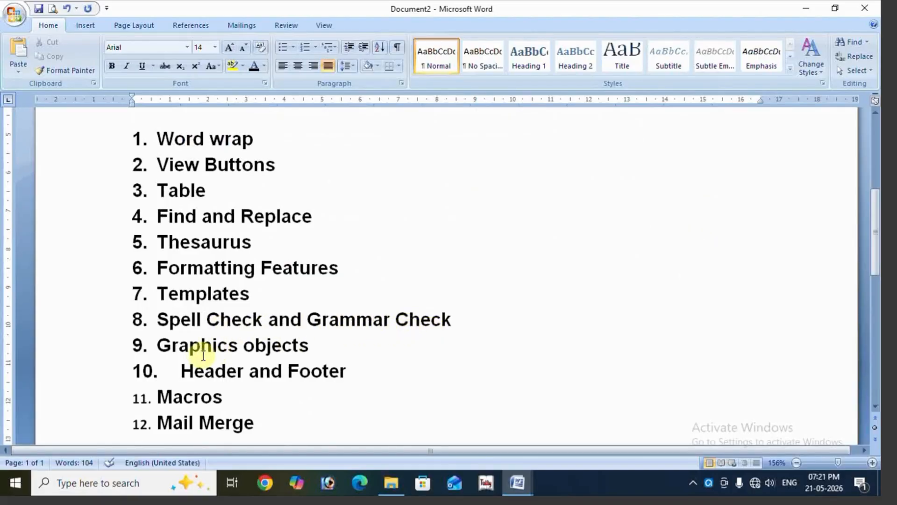
pyautogui.click(83, 25)
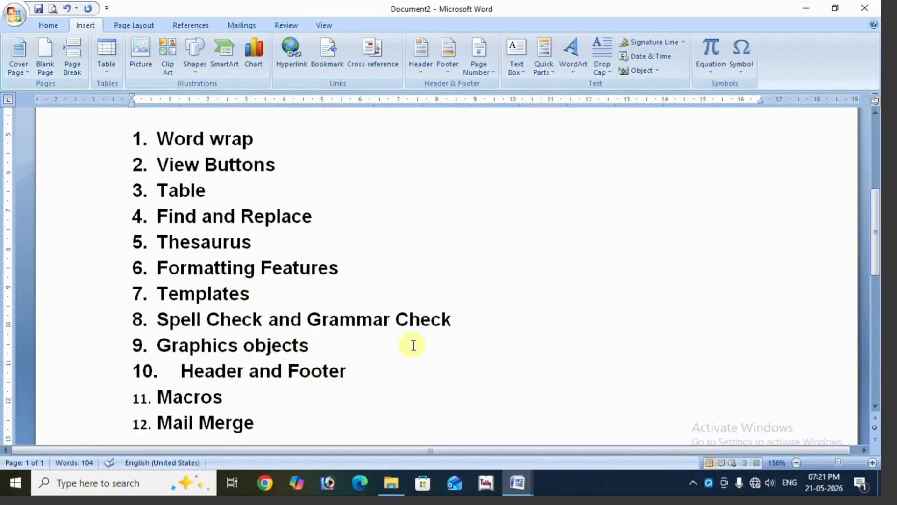
pyautogui.scroll(3, 414, 332)
pyautogui.scroll(2, 418, 320)
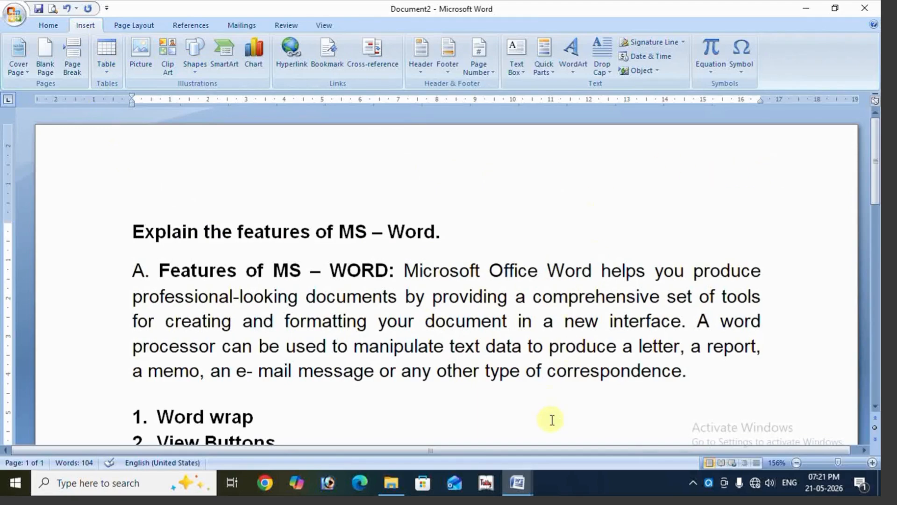
pyautogui.click(411, 69)
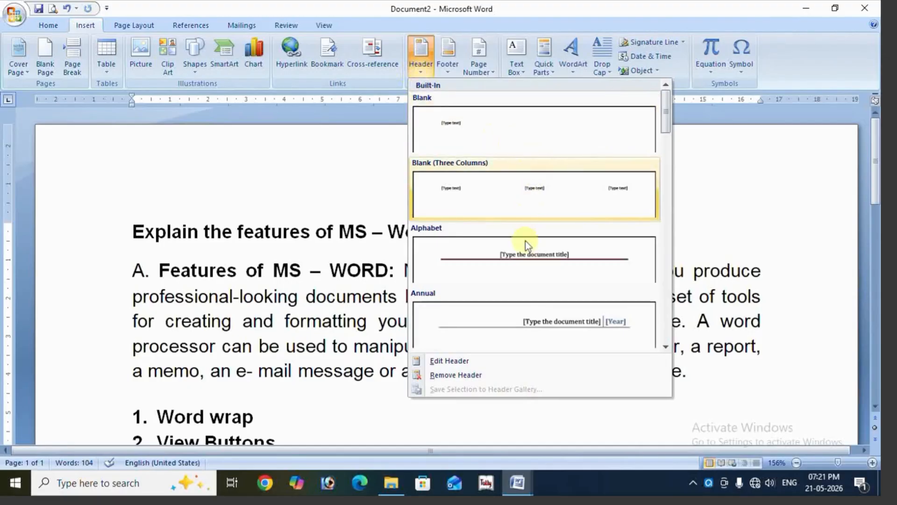
# Insert a page number in the Plain Number 3 style at the top of the page, and return to the body text
pyautogui.click(474, 71)
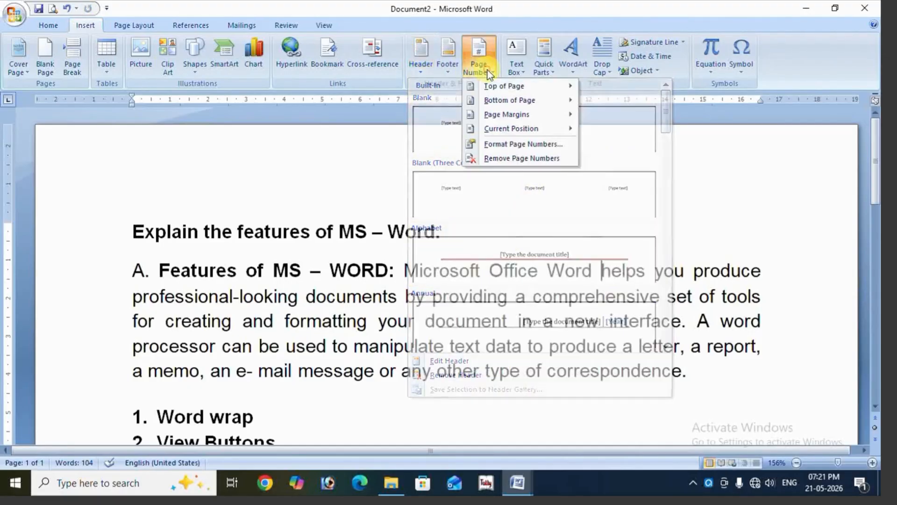
pyautogui.click(499, 88)
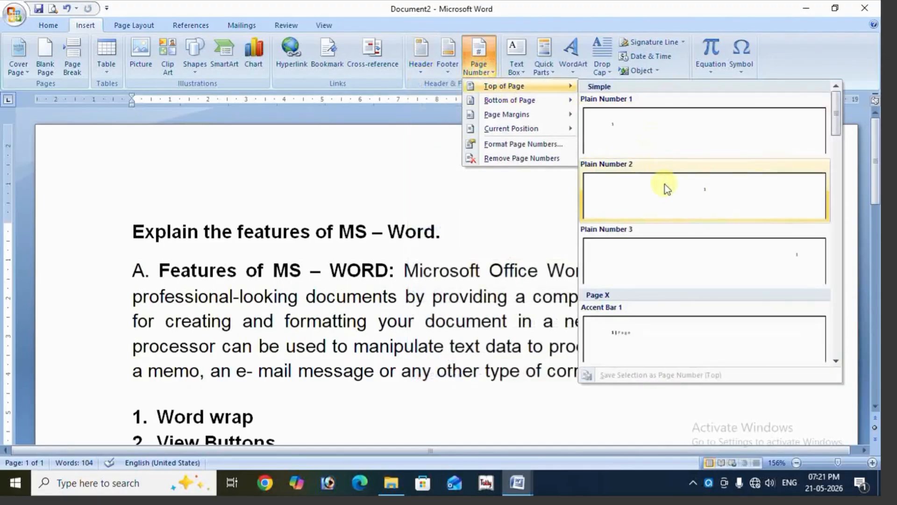
pyautogui.click(737, 252)
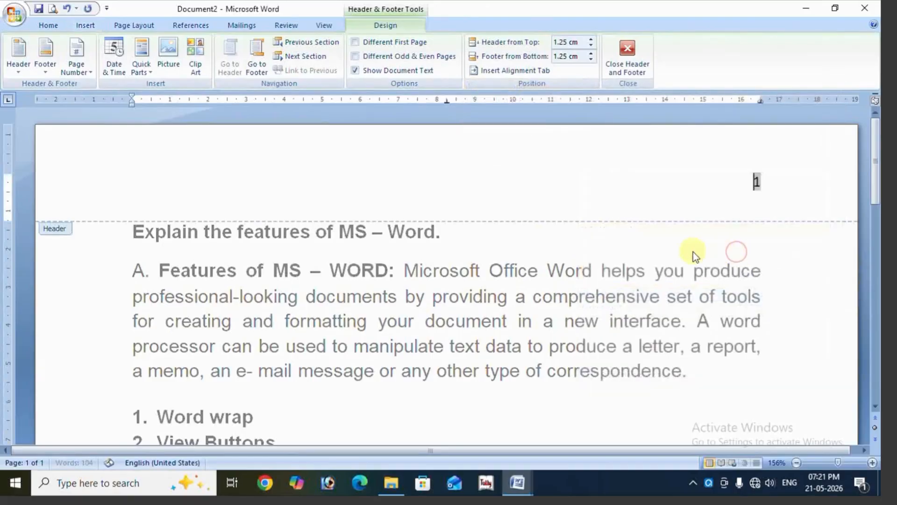
pyautogui.scroll(-2, 753, 215)
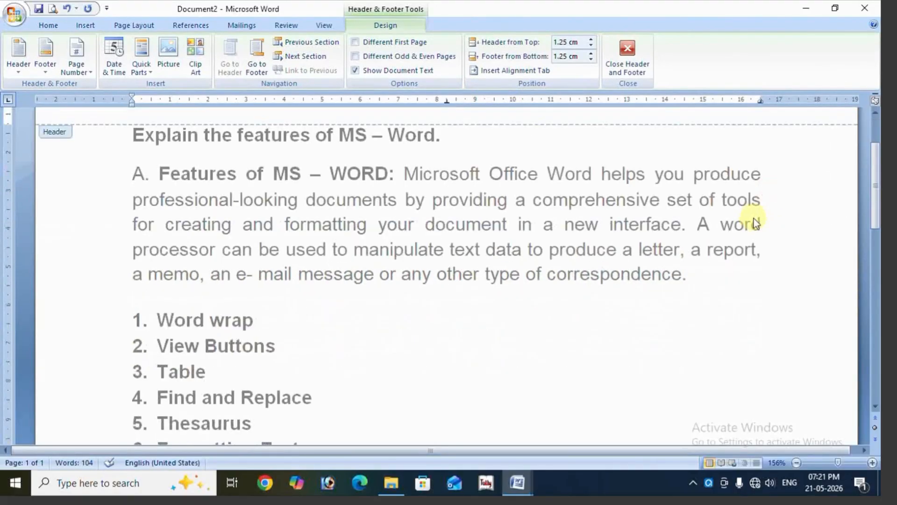
pyautogui.doubleClick(716, 229)
pyautogui.scroll(2, 682, 198)
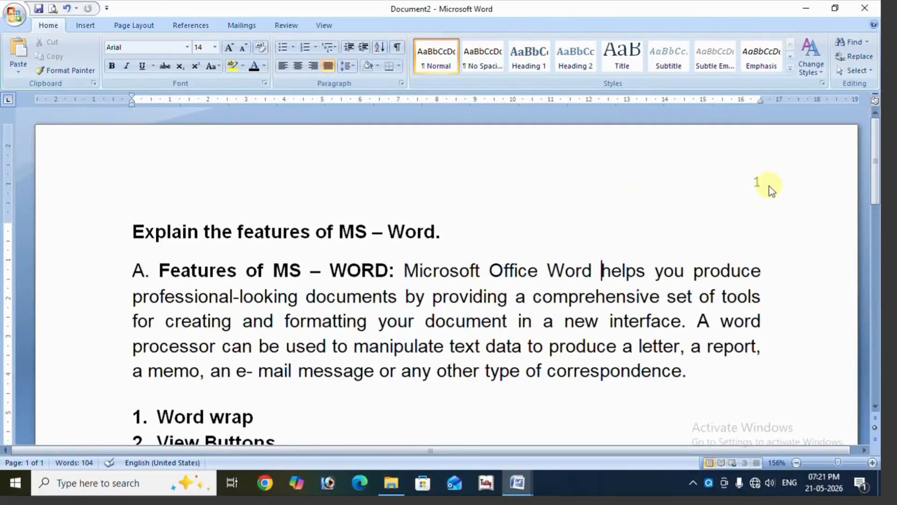
pyautogui.scroll(-10, 766, 220)
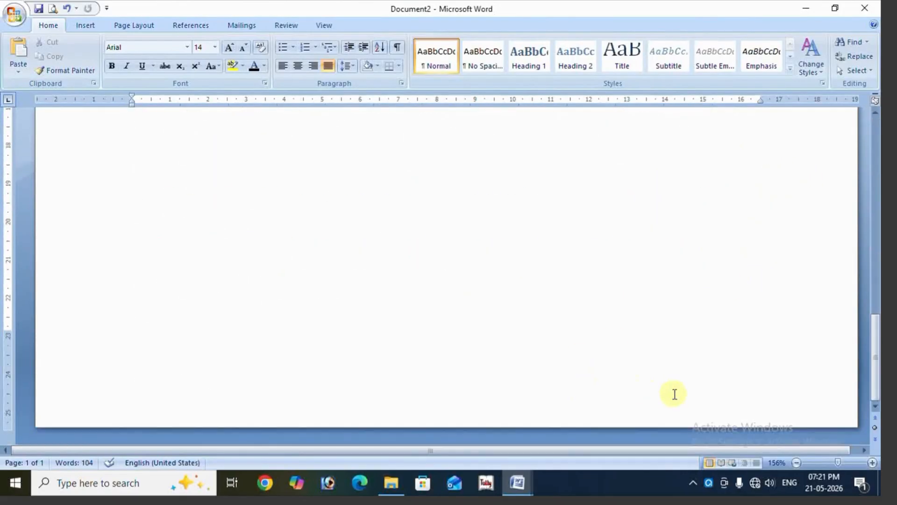
pyautogui.scroll(10, 681, 394)
pyautogui.scroll(2, 754, 188)
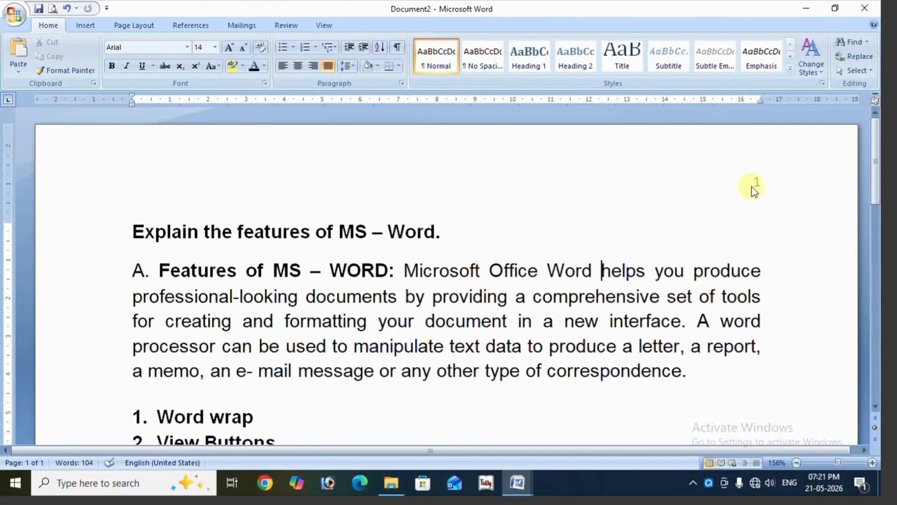
pyautogui.scroll(-10, 481, 327)
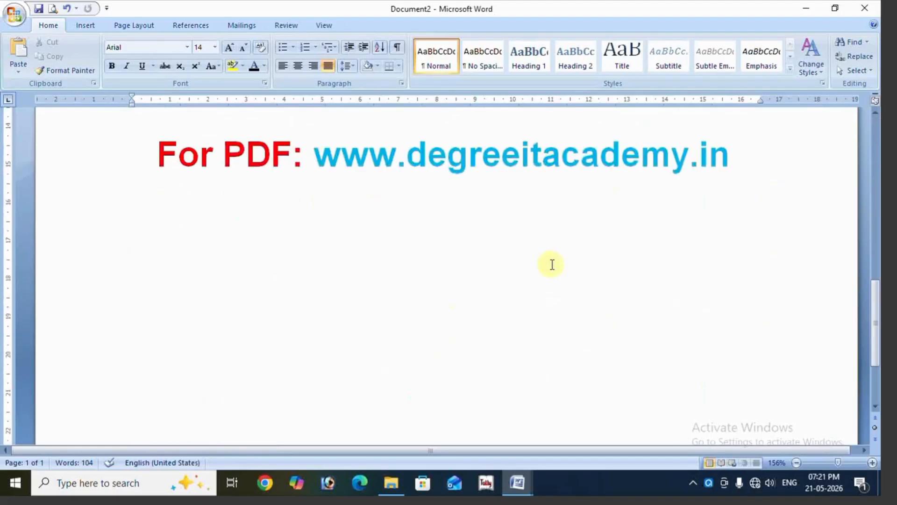
pyautogui.scroll(-3, 607, 269)
pyautogui.scroll(3, 683, 274)
pyautogui.click(741, 233)
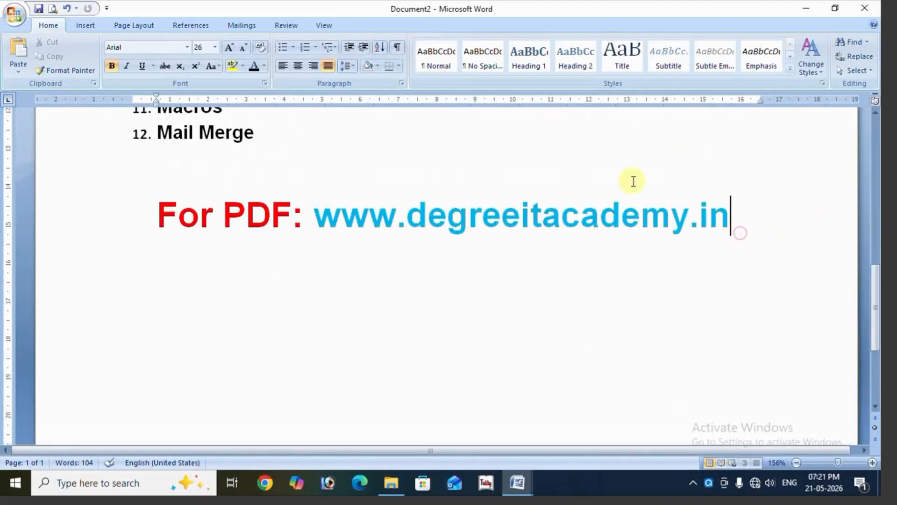
pyautogui.hotkey('ctrl', 'Return')
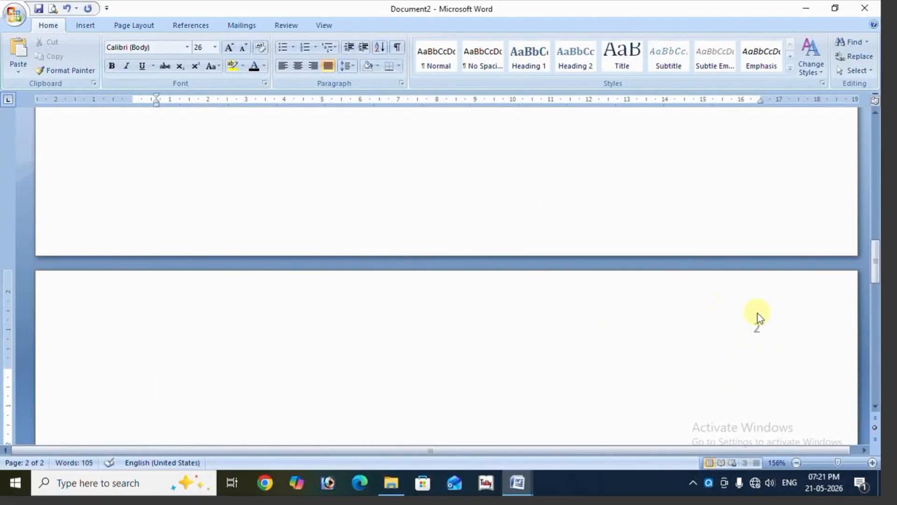
# Review the numbered list of MS Word features, including the Macros and Mail Merge entries
pyautogui.scroll(10, 759, 327)
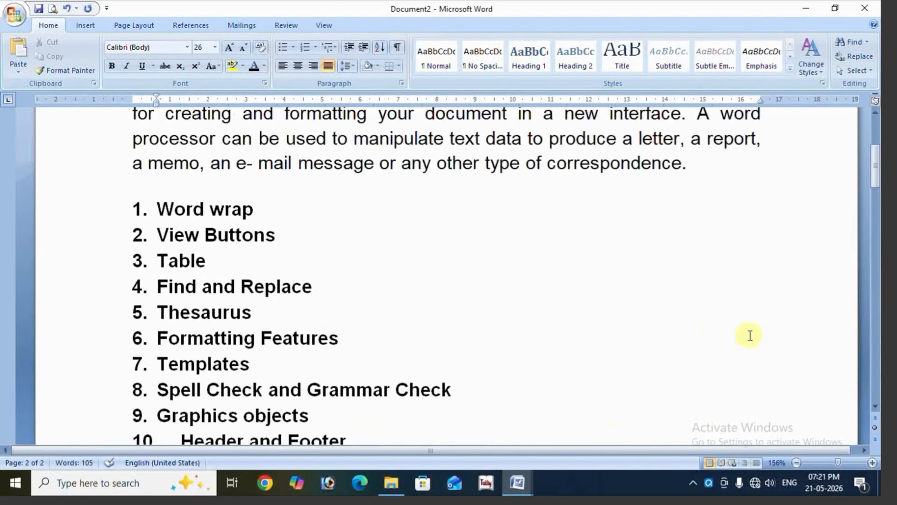
pyautogui.scroll(-3, 397, 296)
pyautogui.click(242, 229)
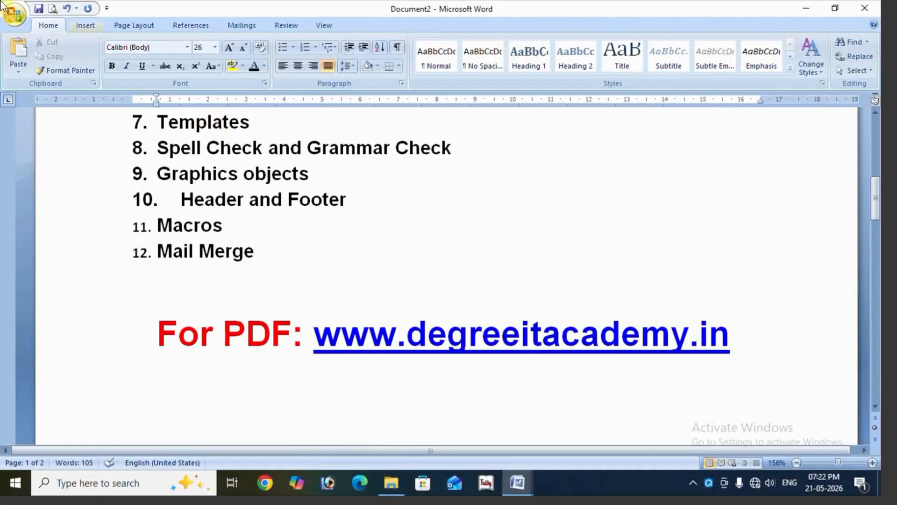
pyautogui.click(265, 253)
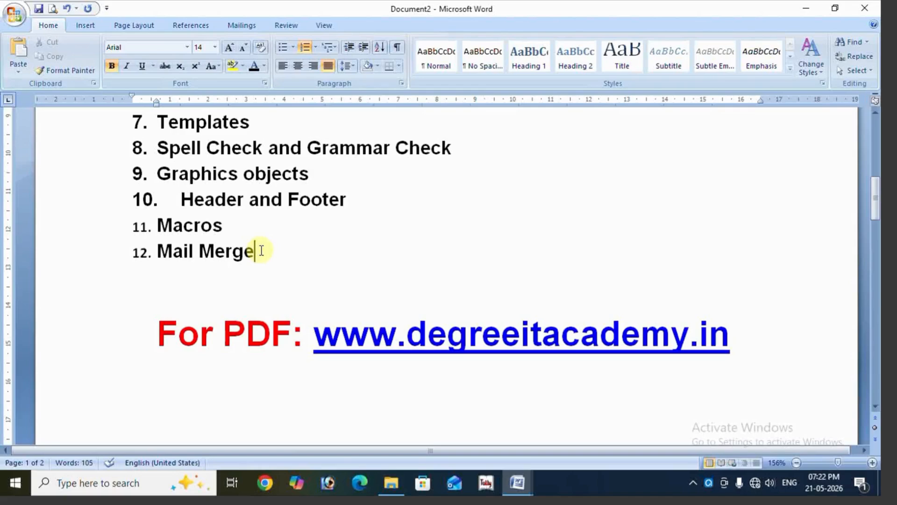
pyautogui.scroll(5, 347, 229)
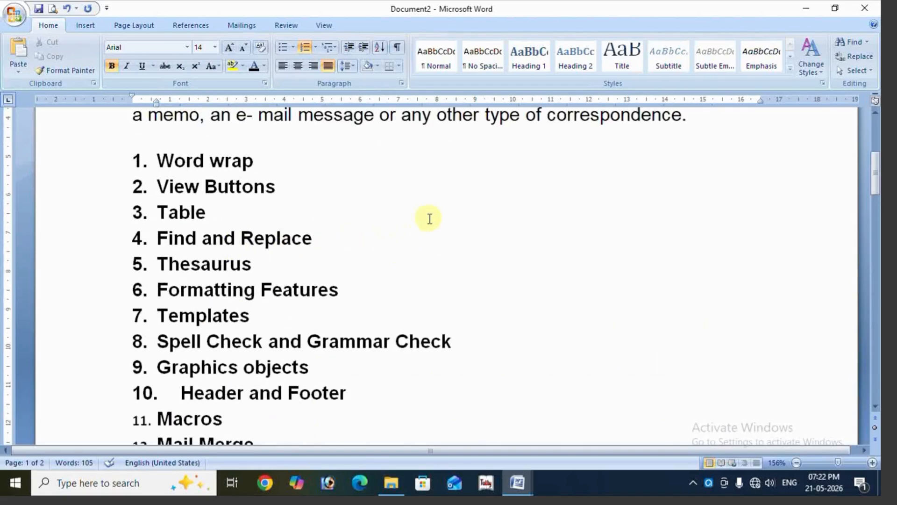
pyautogui.scroll(1, 427, 218)
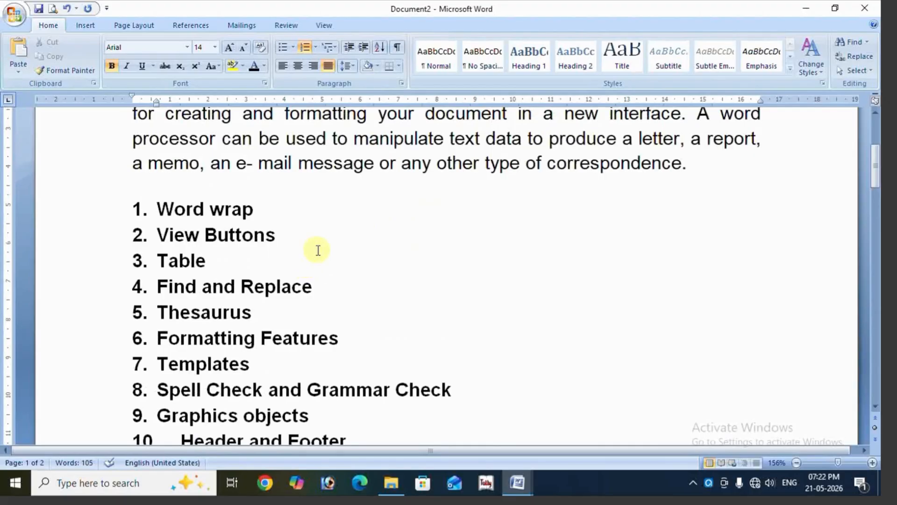
pyautogui.scroll(-5, 352, 269)
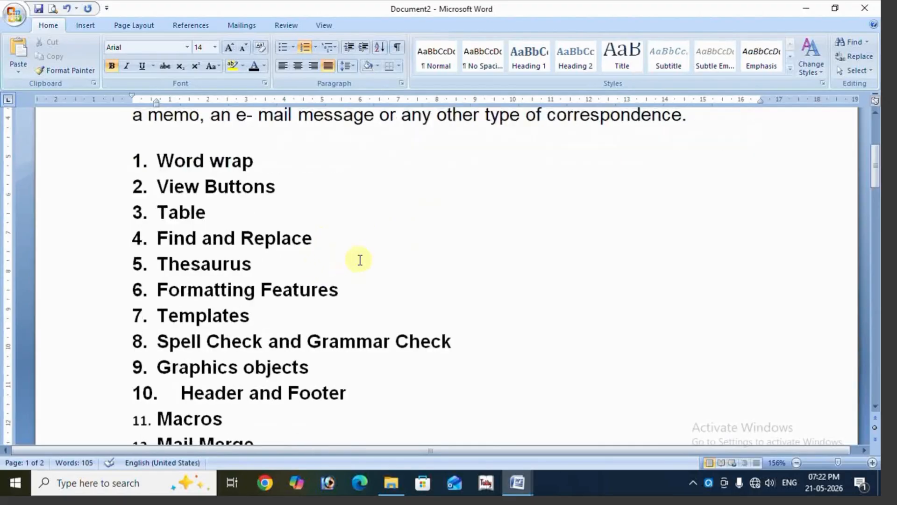